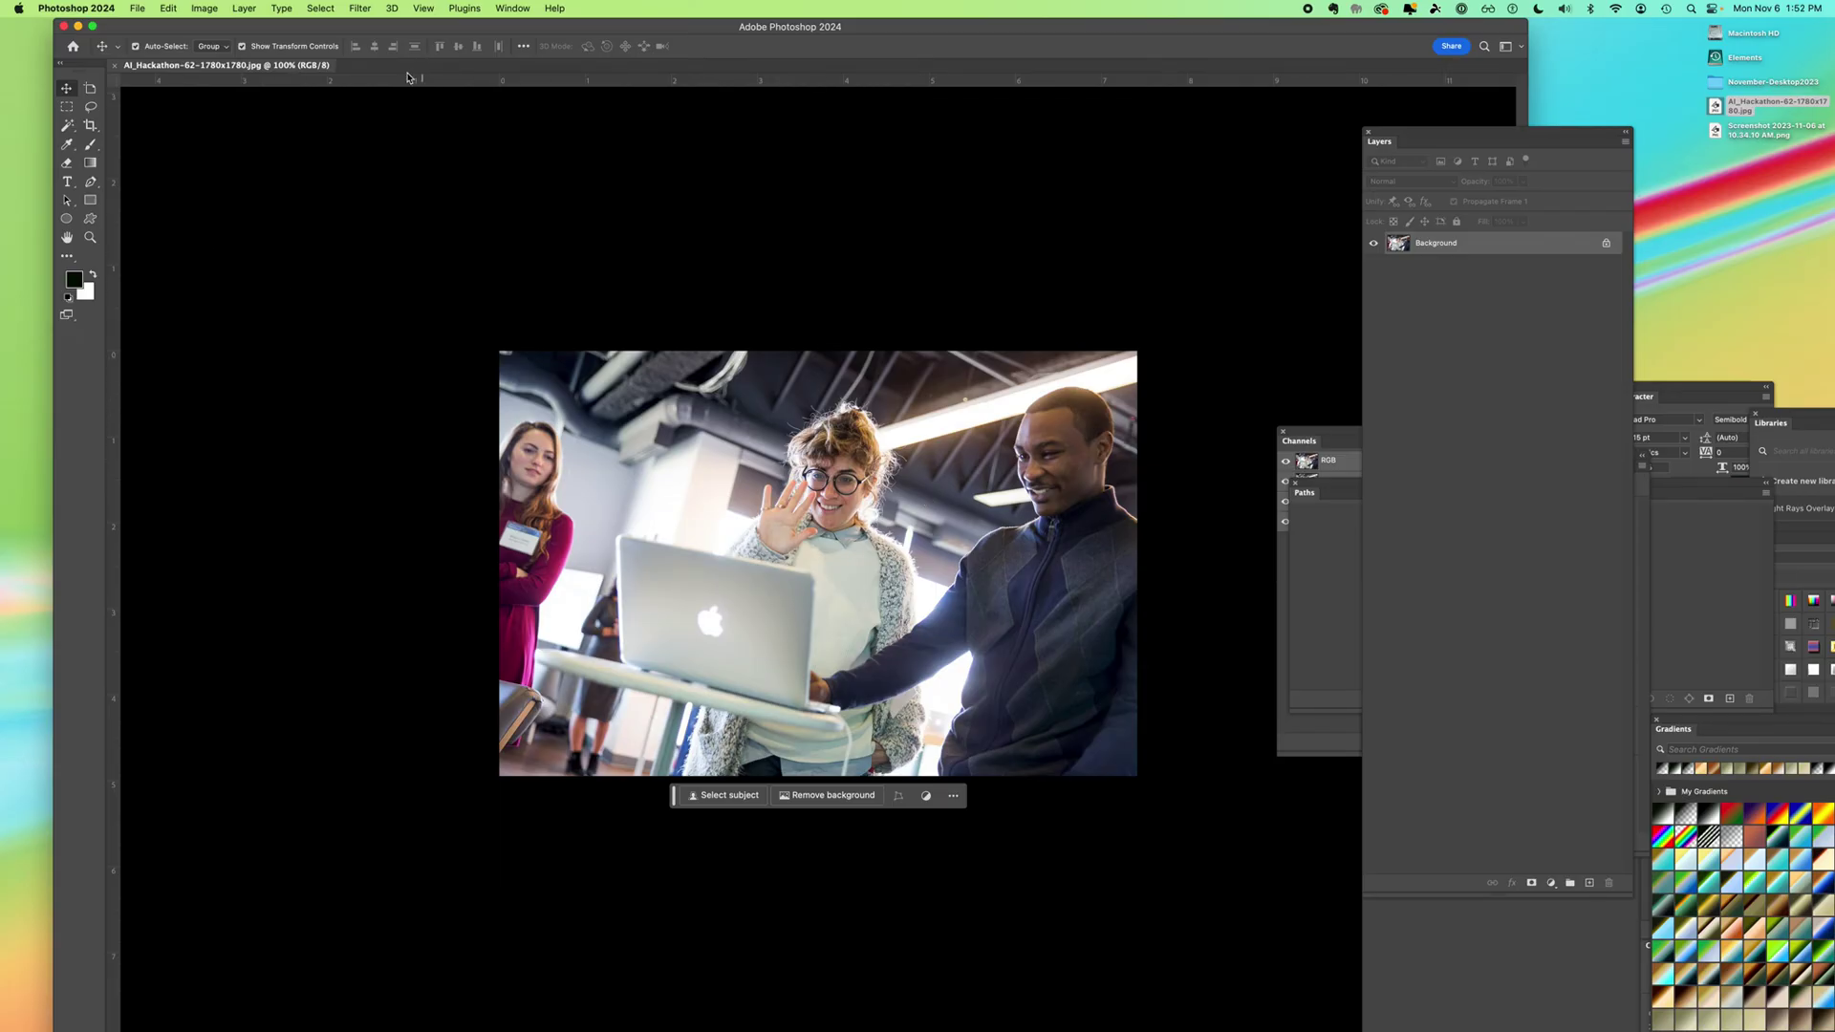
# Resample the photo to 300 pixels/inch, showing its size as 2225 × 1484 pixels.
pyautogui.click(205, 8)
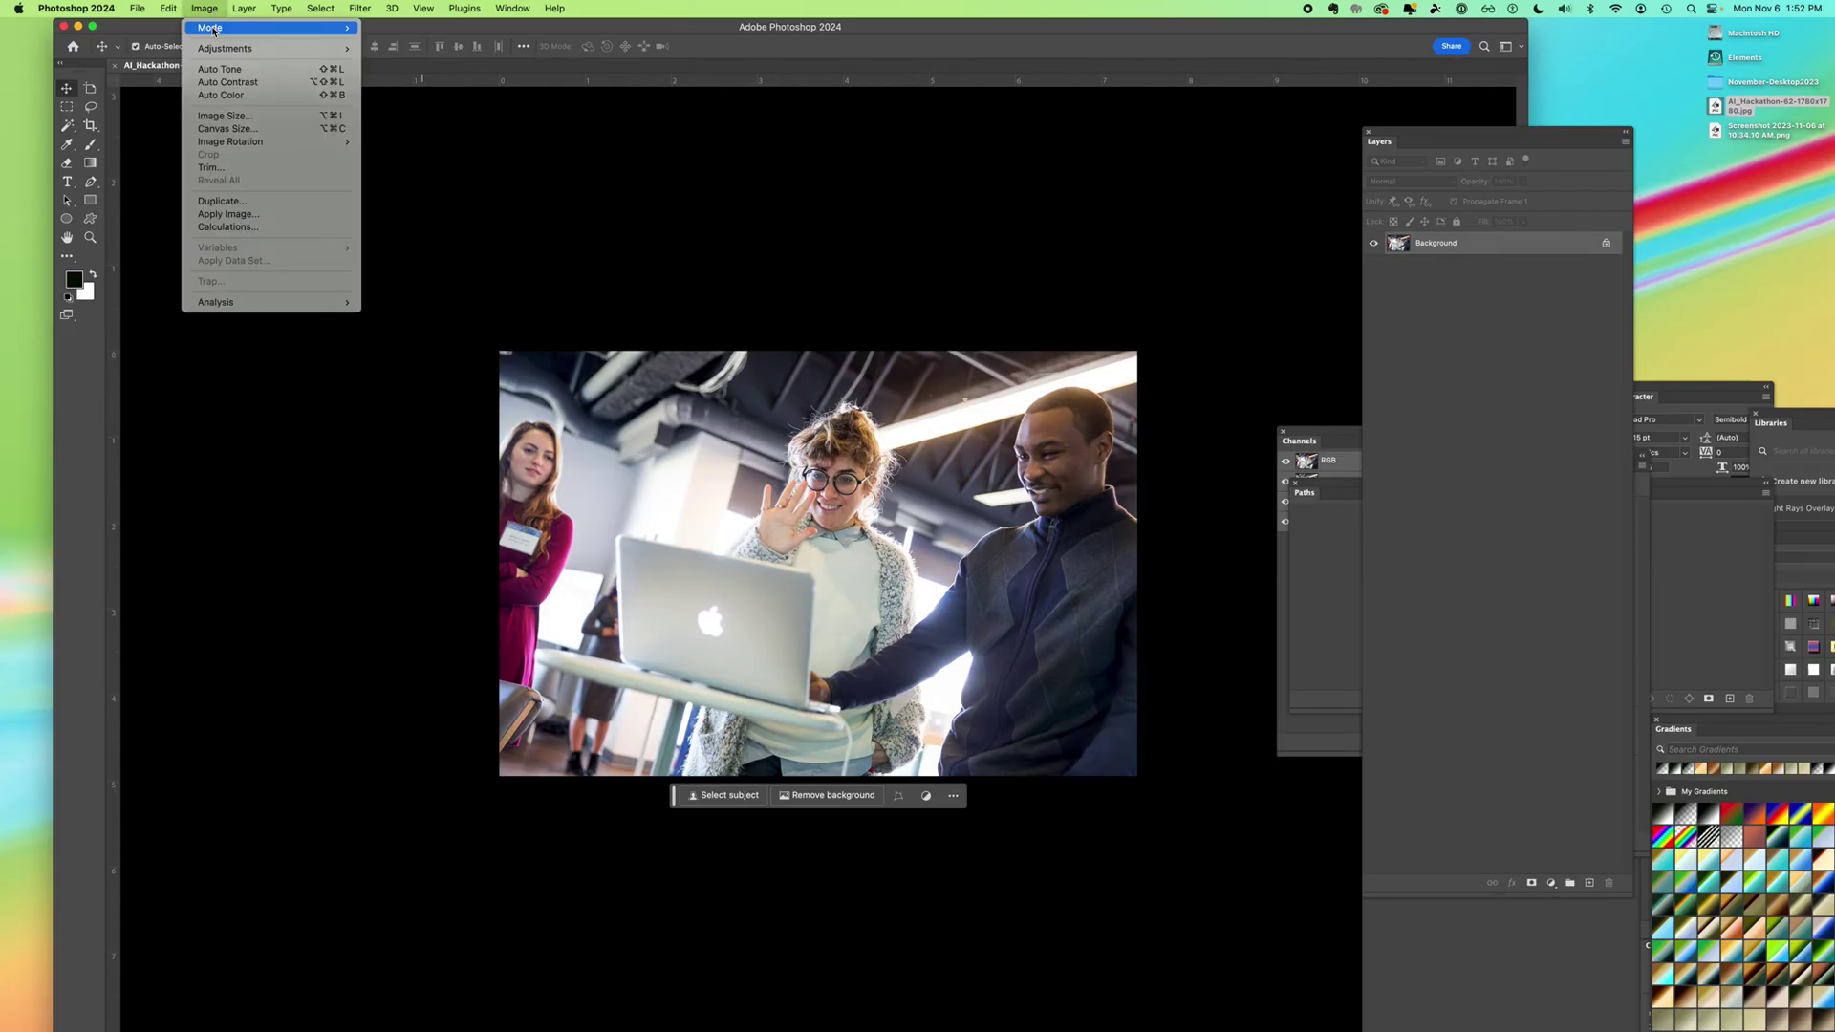
pyautogui.click(646, 167)
pyautogui.press('super+alt+i')
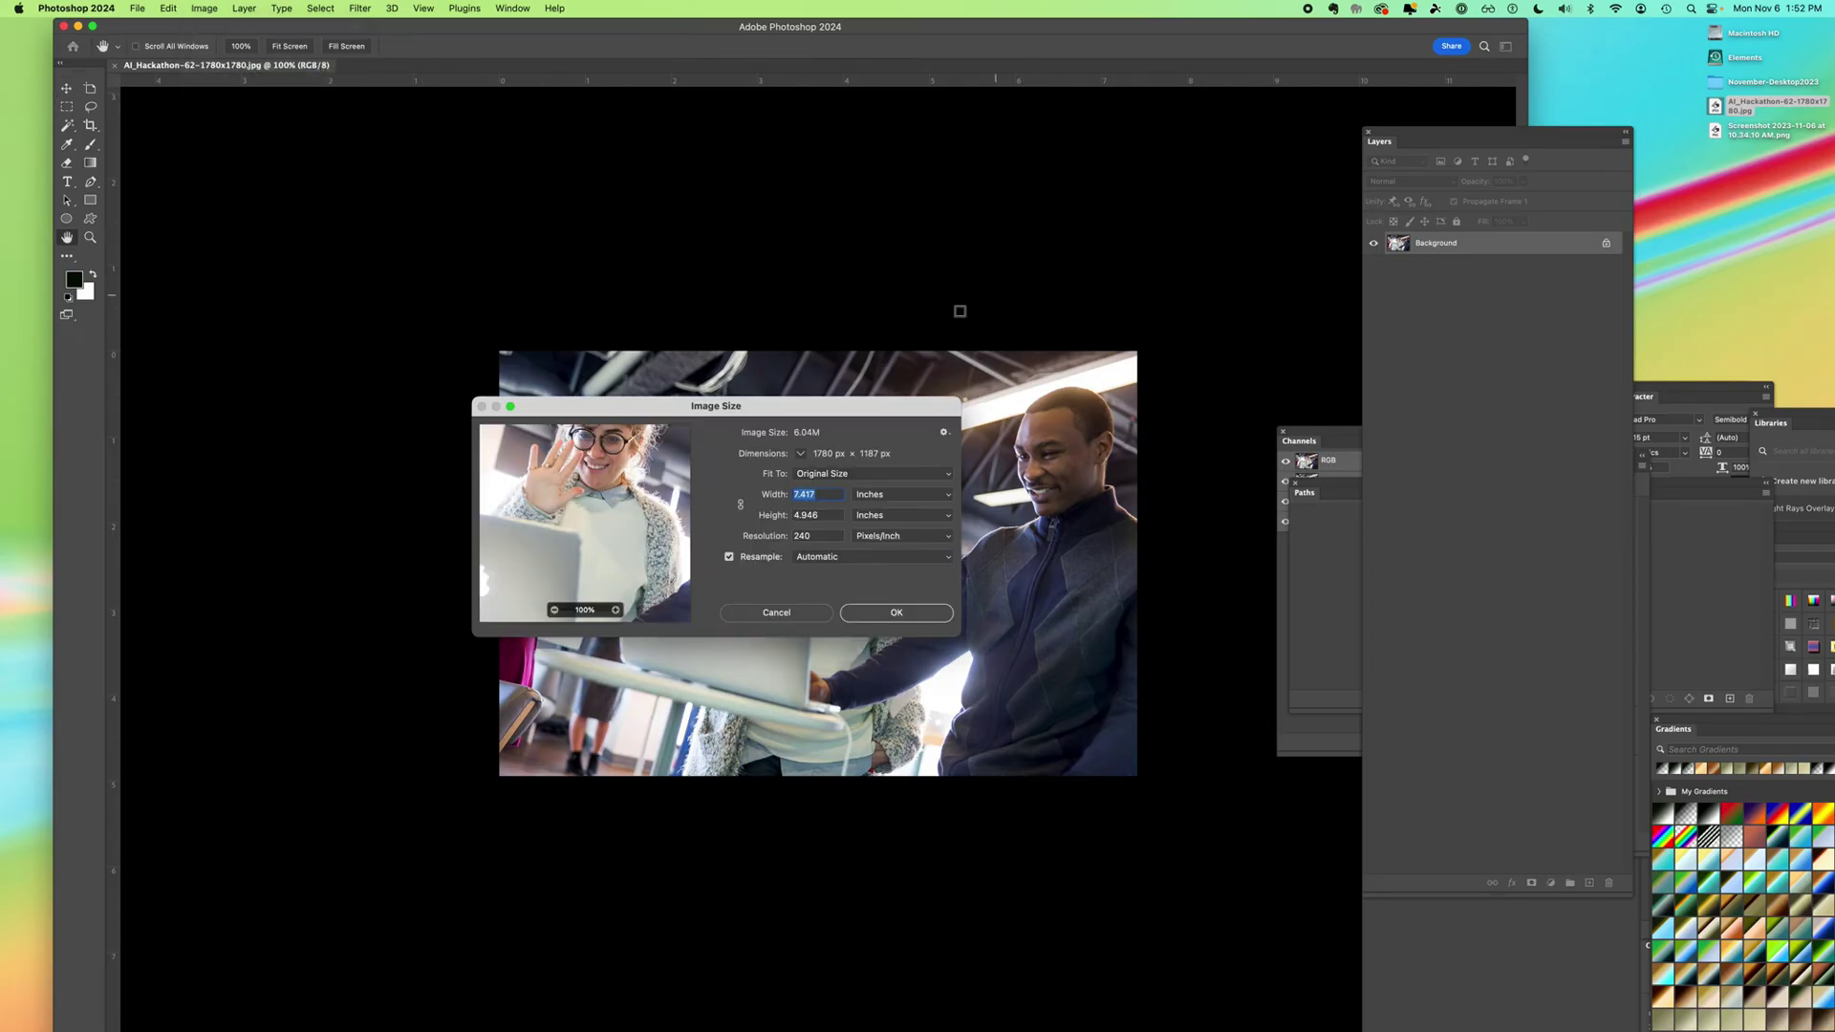
pyautogui.doubleClick(800, 536)
pyautogui.write('300')
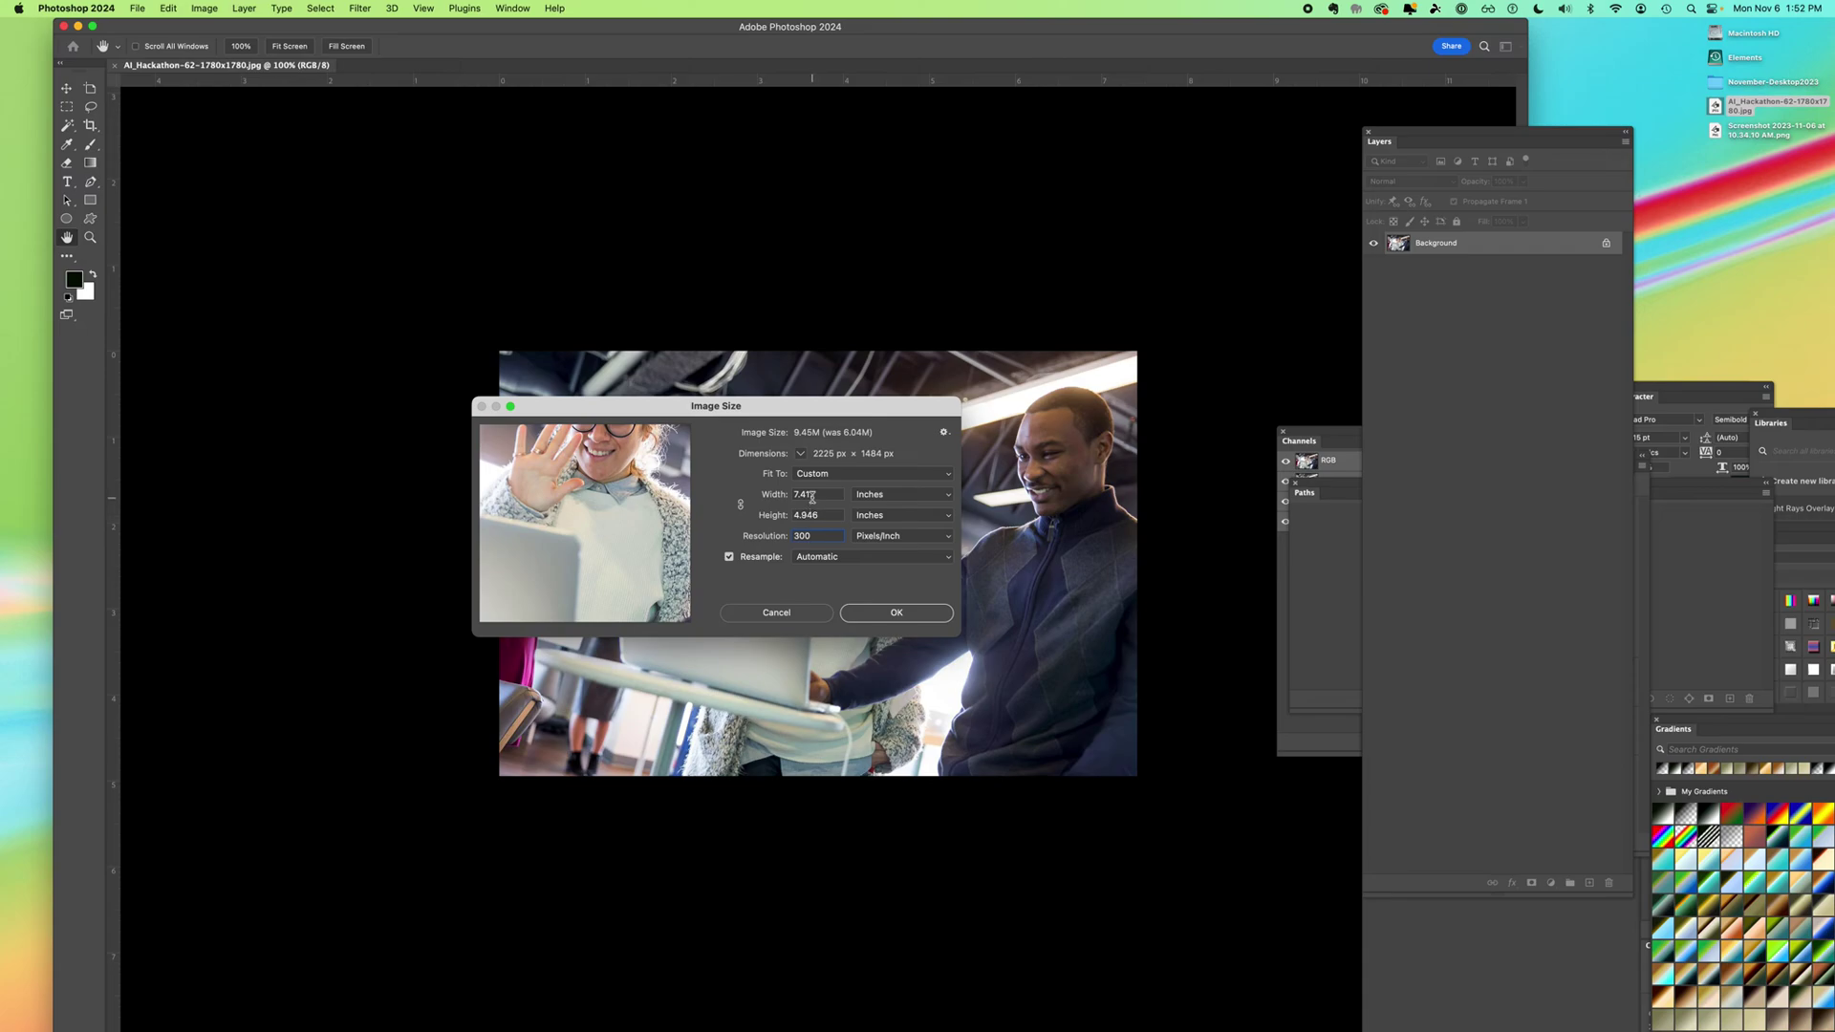
pyautogui.click(872, 495)
pyautogui.click(880, 497)
pyautogui.click(879, 496)
pyautogui.click(881, 480)
pyautogui.click(898, 621)
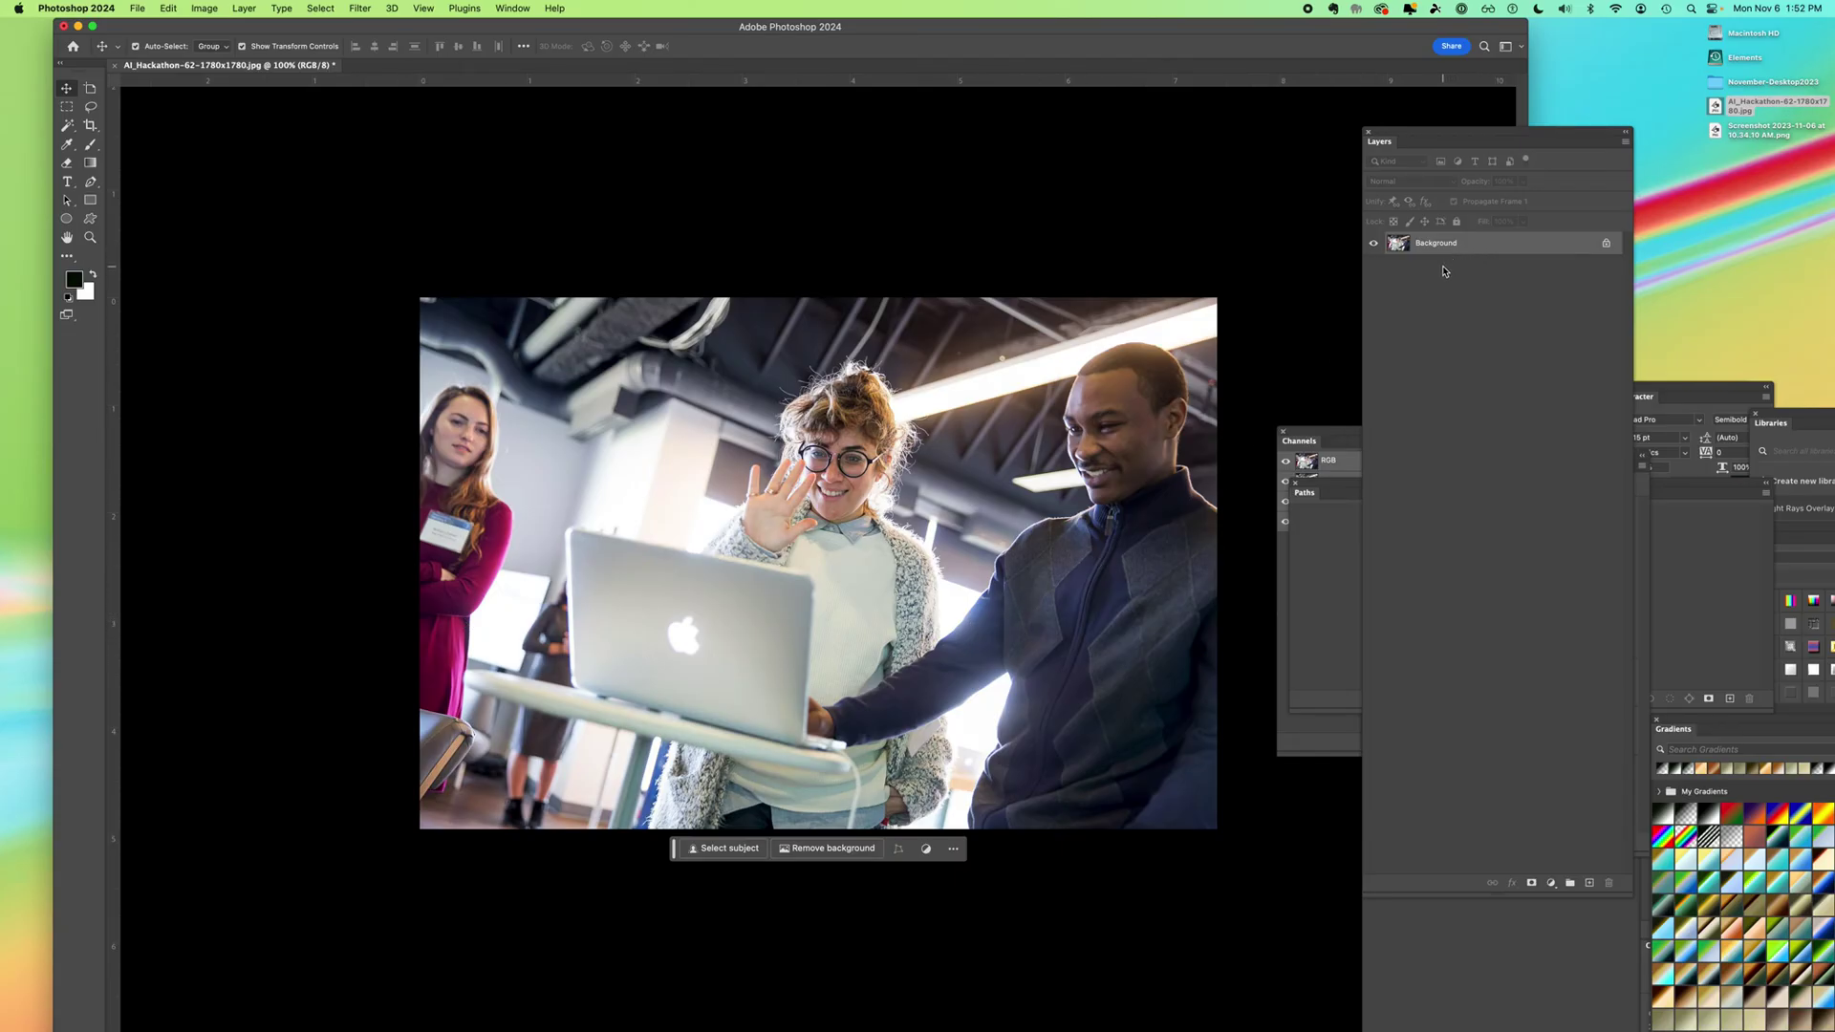
# Unlock the Background layer, convert it into an artboard named 'Photo', and collapse its group.
pyautogui.click(1607, 245)
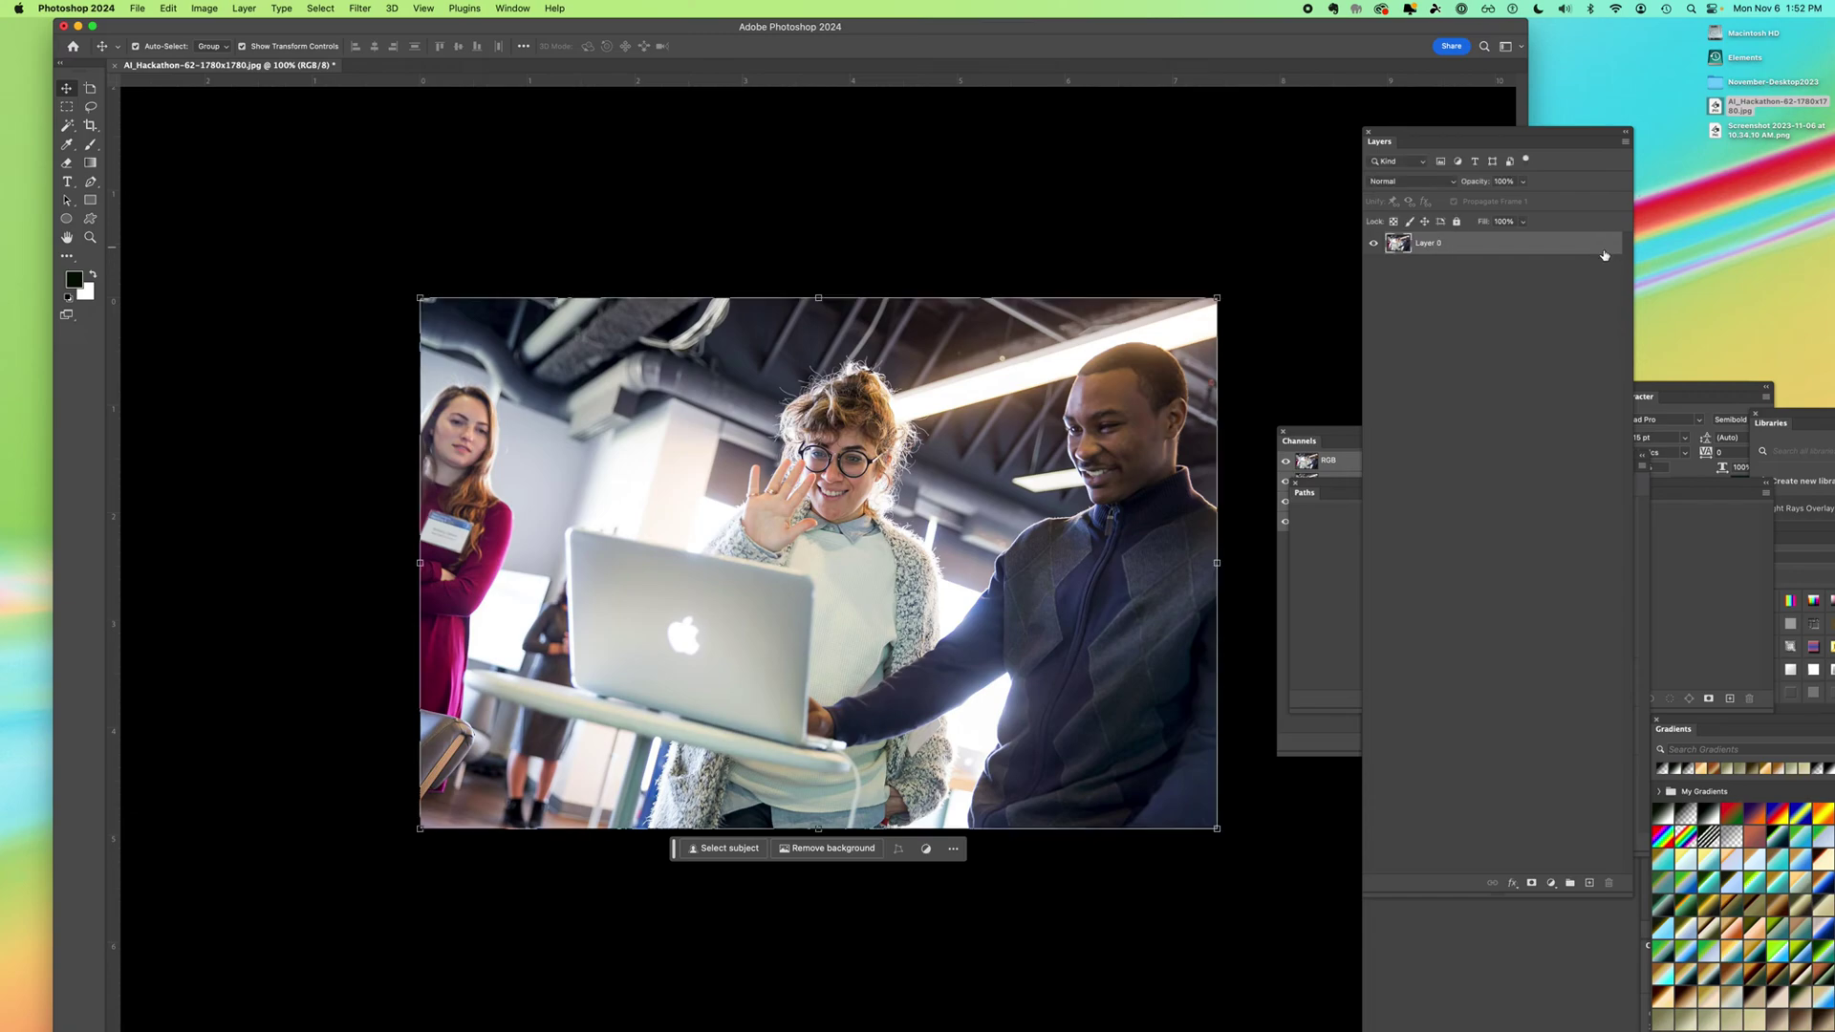
pyautogui.rightClick(1529, 247)
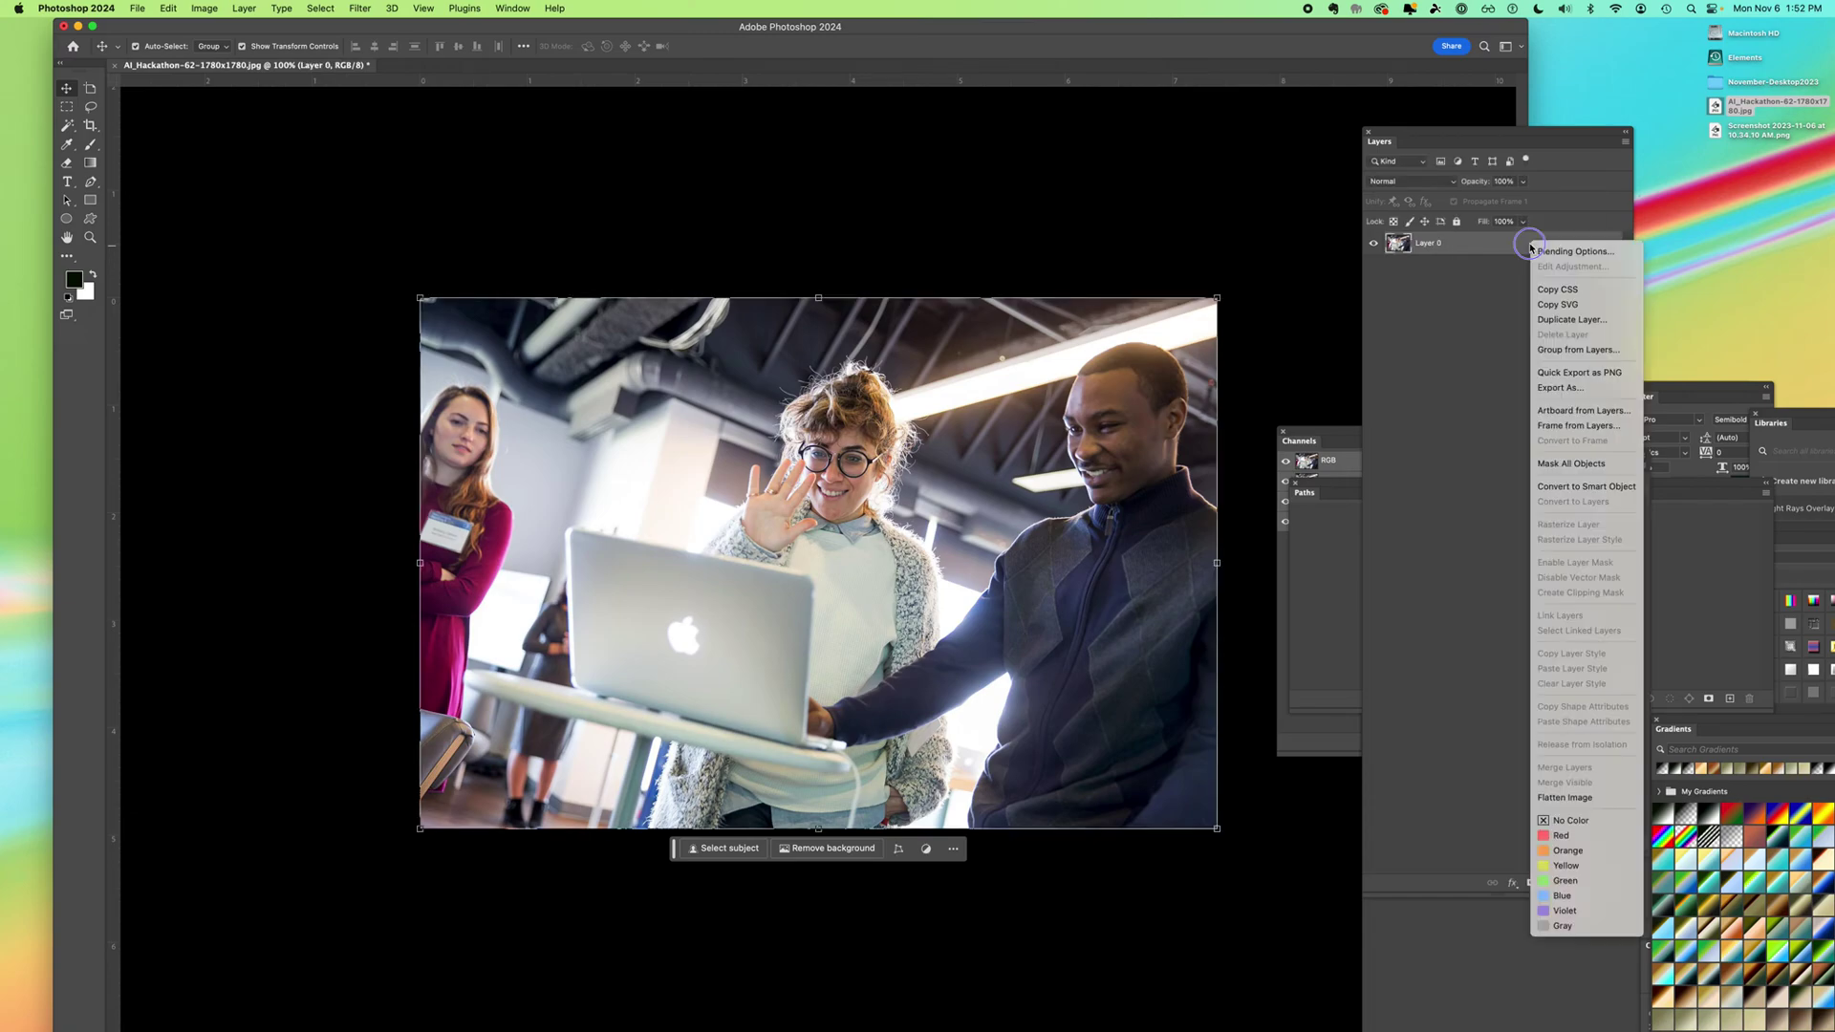
pyautogui.click(1568, 413)
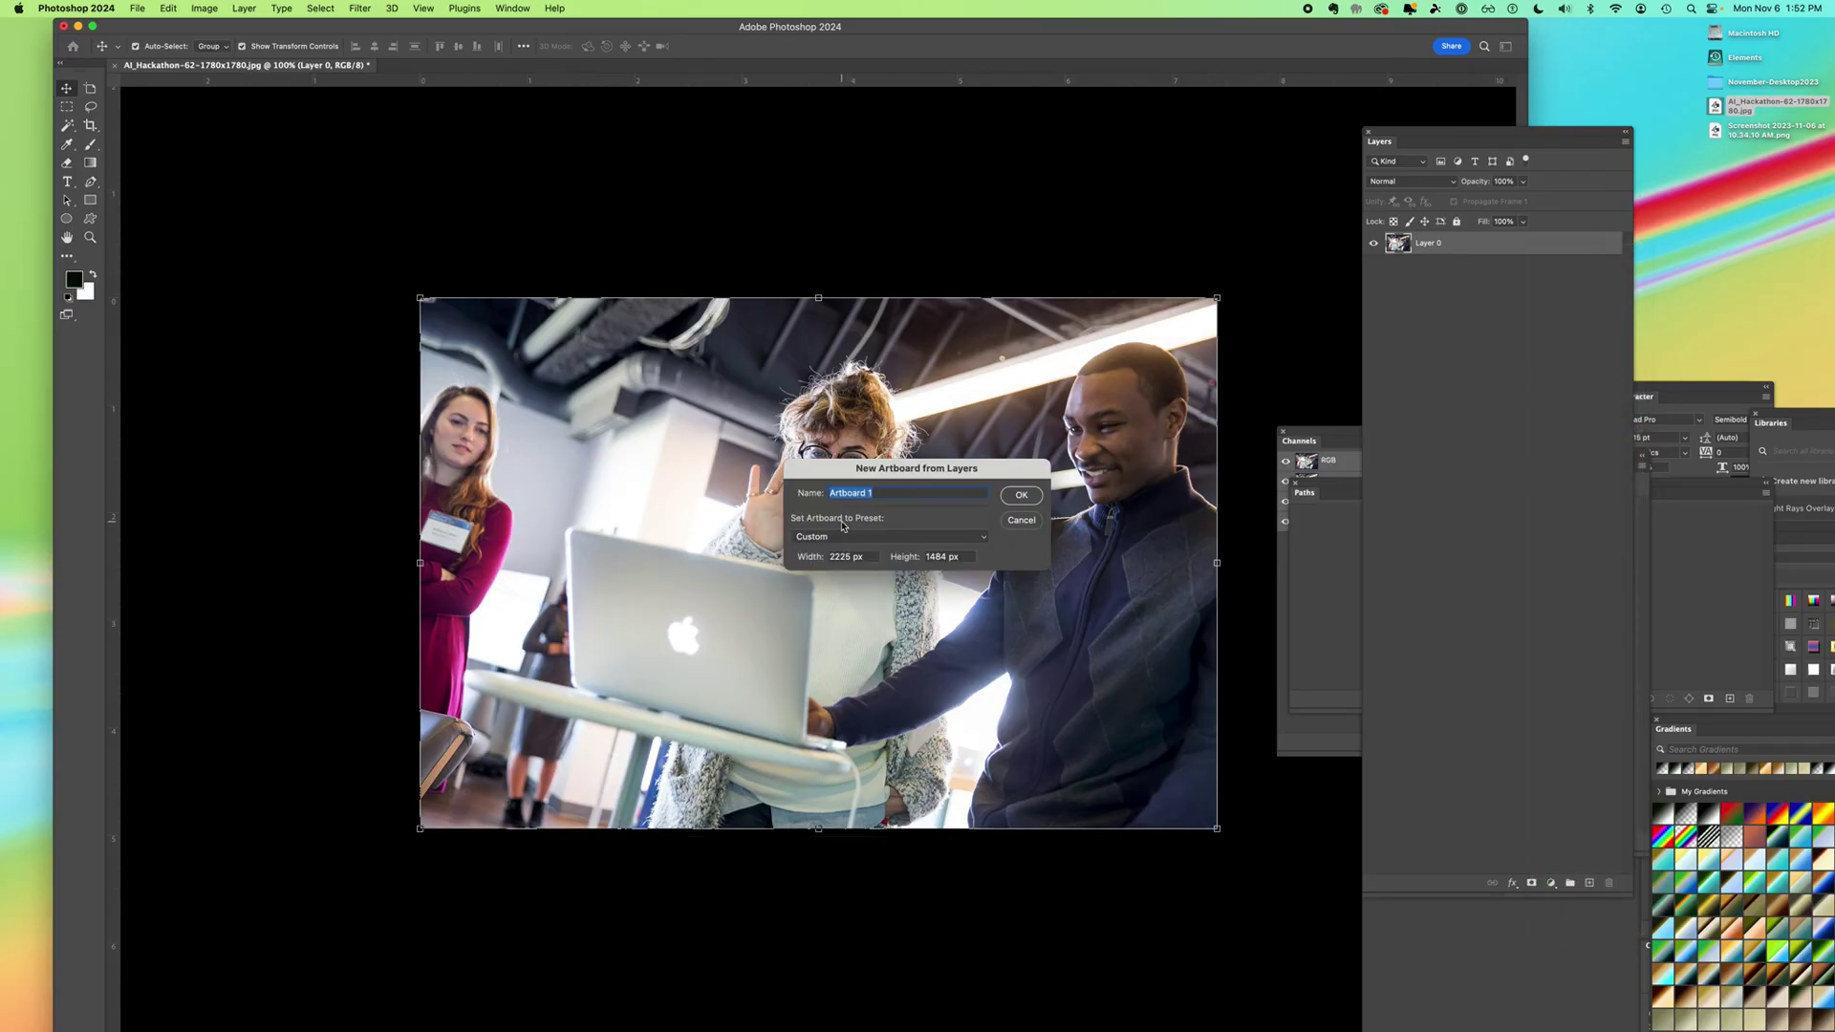
pyautogui.write('Photo')
pyautogui.click(1020, 495)
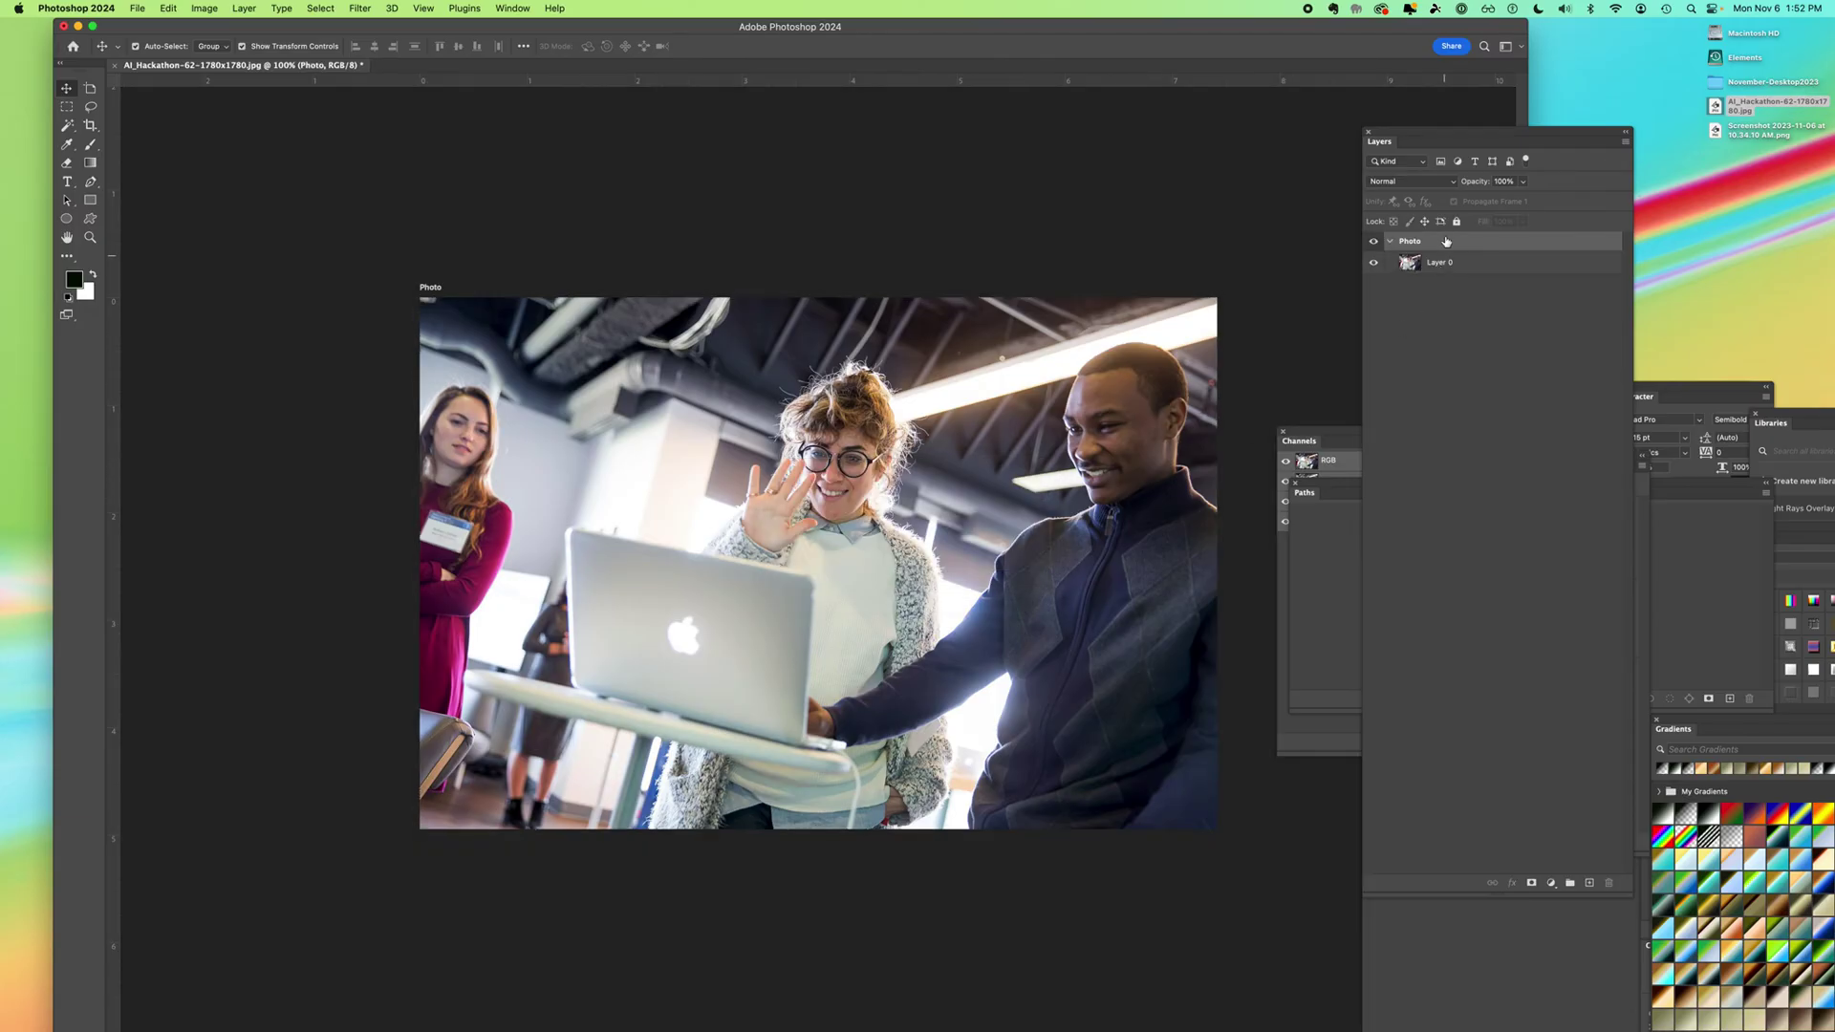
pyautogui.click(1391, 242)
pyautogui.click(1391, 242)
pyautogui.click(1391, 242)
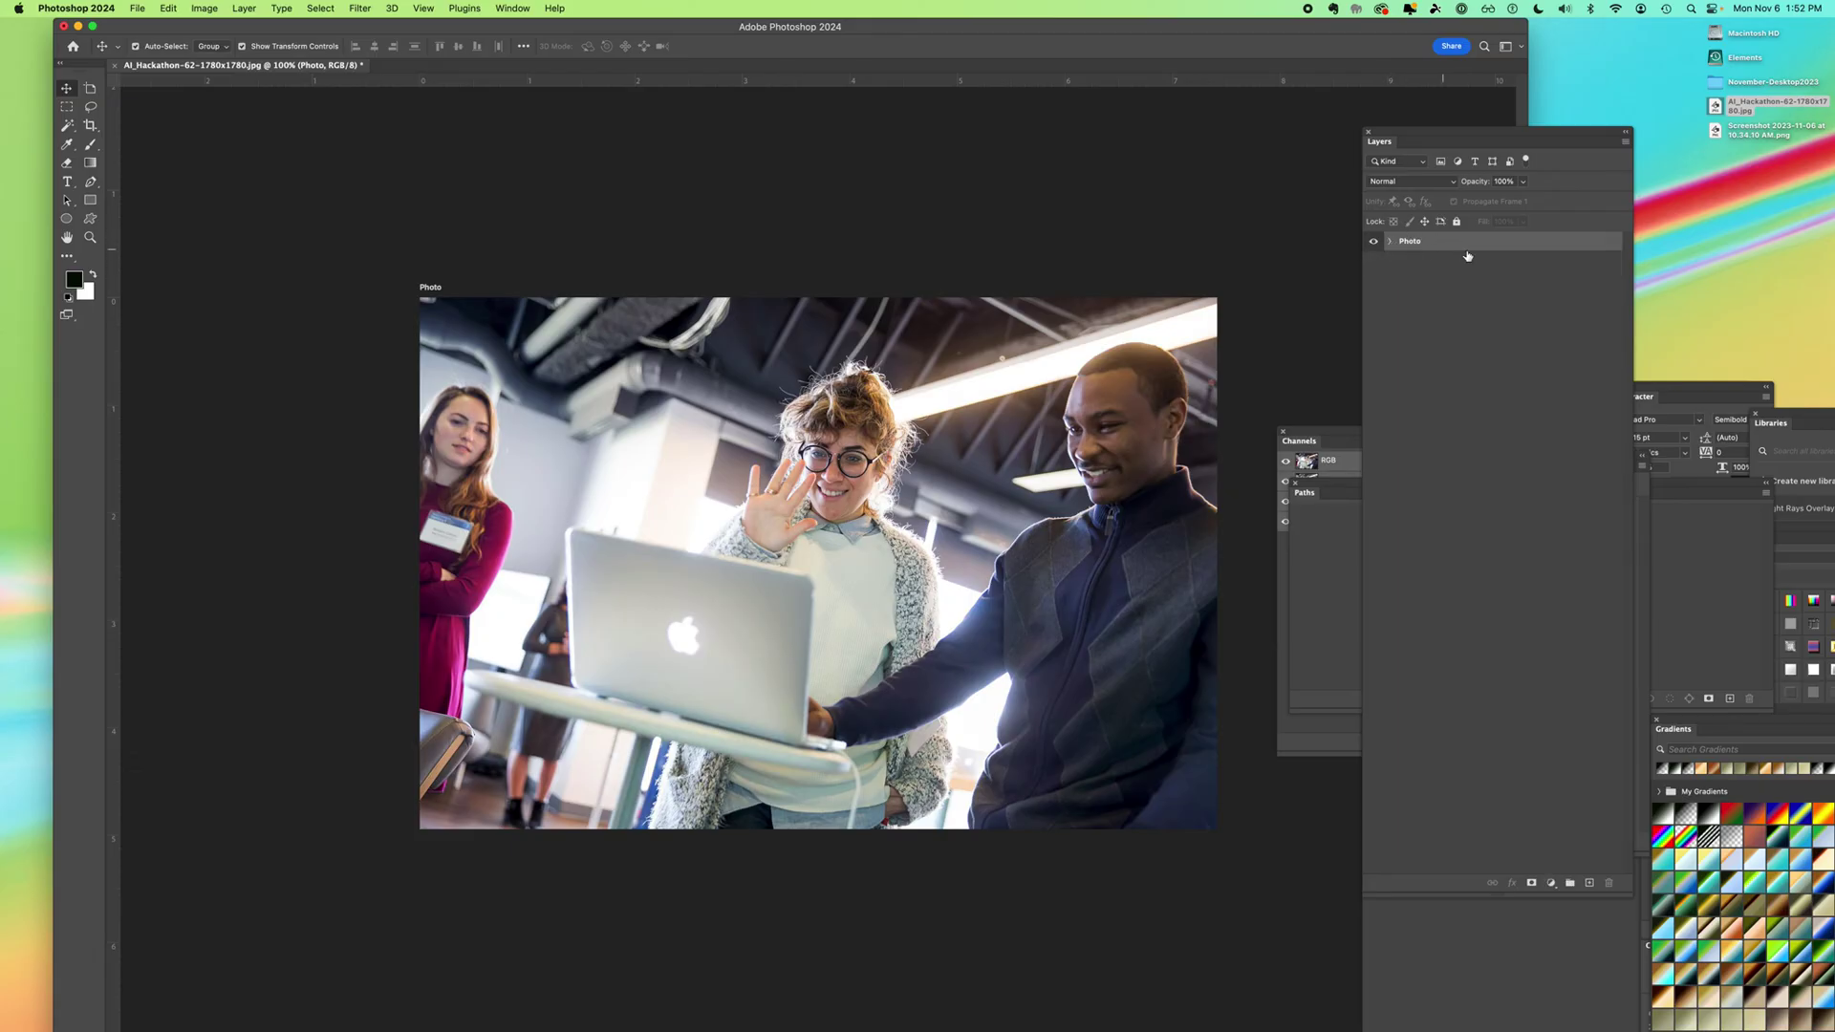
# Add three blank artboards around the Photo artboard in a 2×2 grid and zoom out to see all four.
pyautogui.click(88, 91)
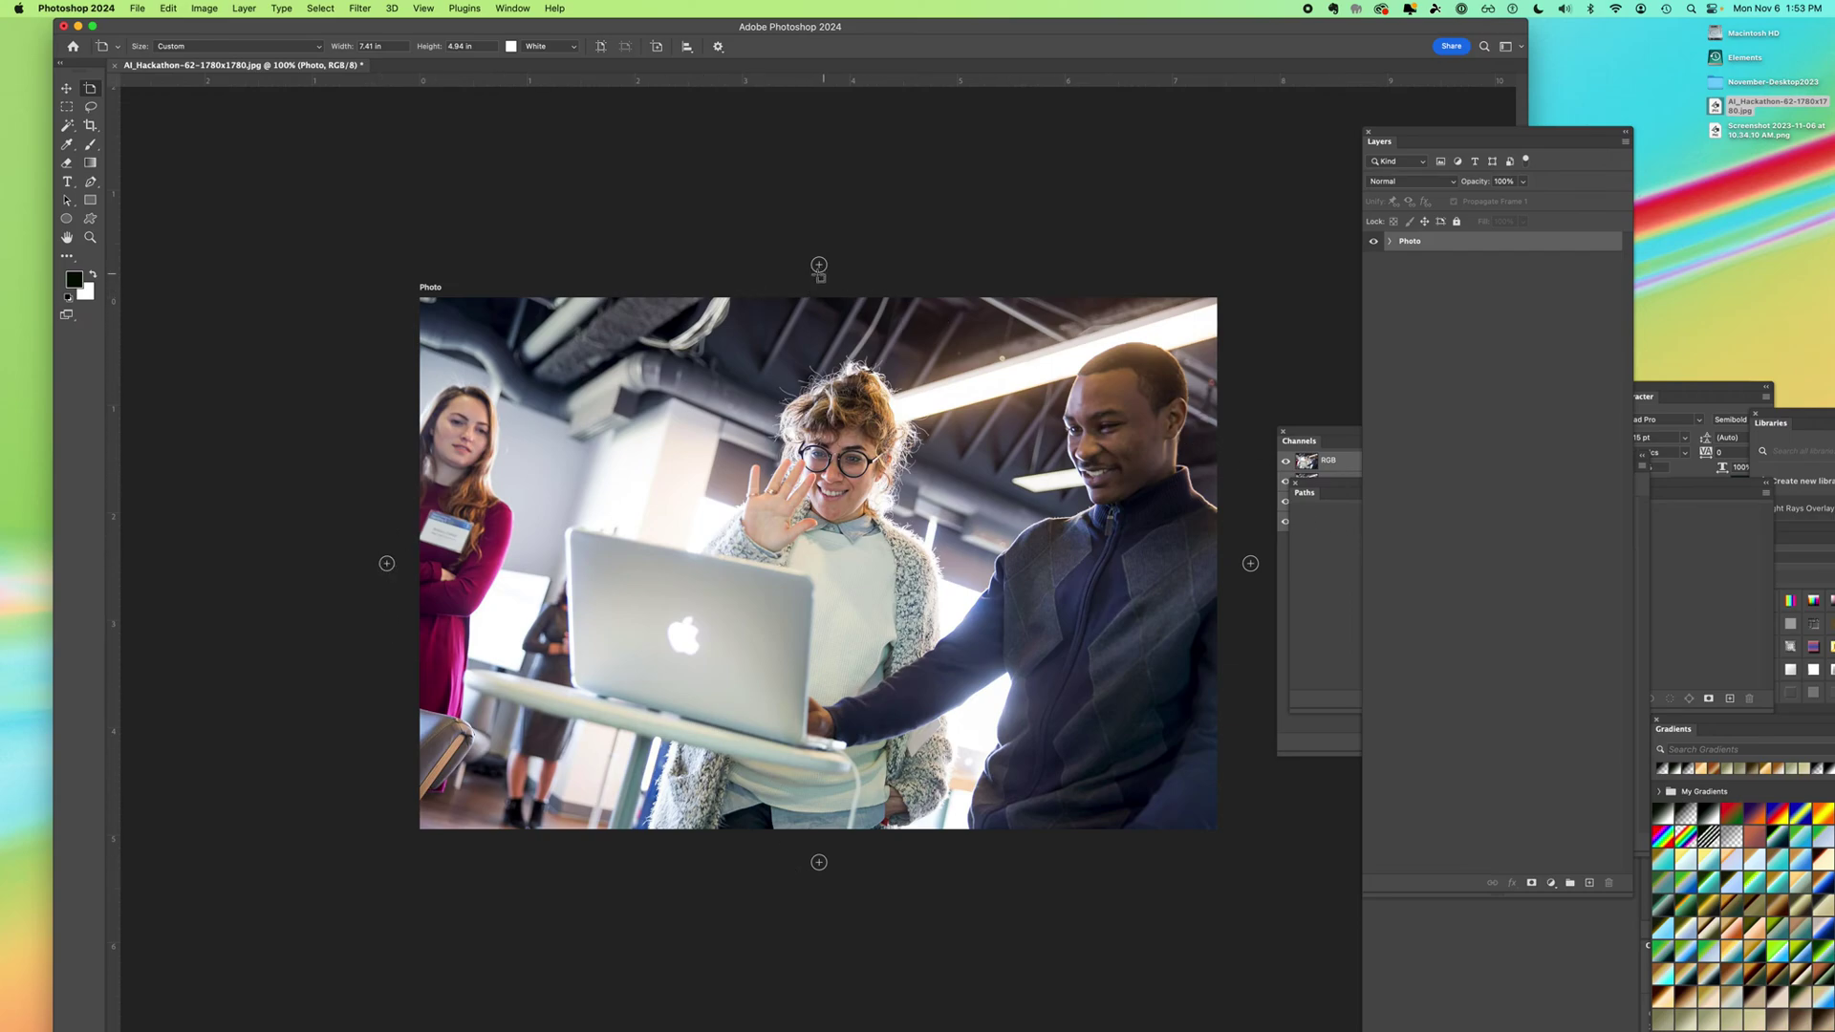
pyautogui.click(819, 265)
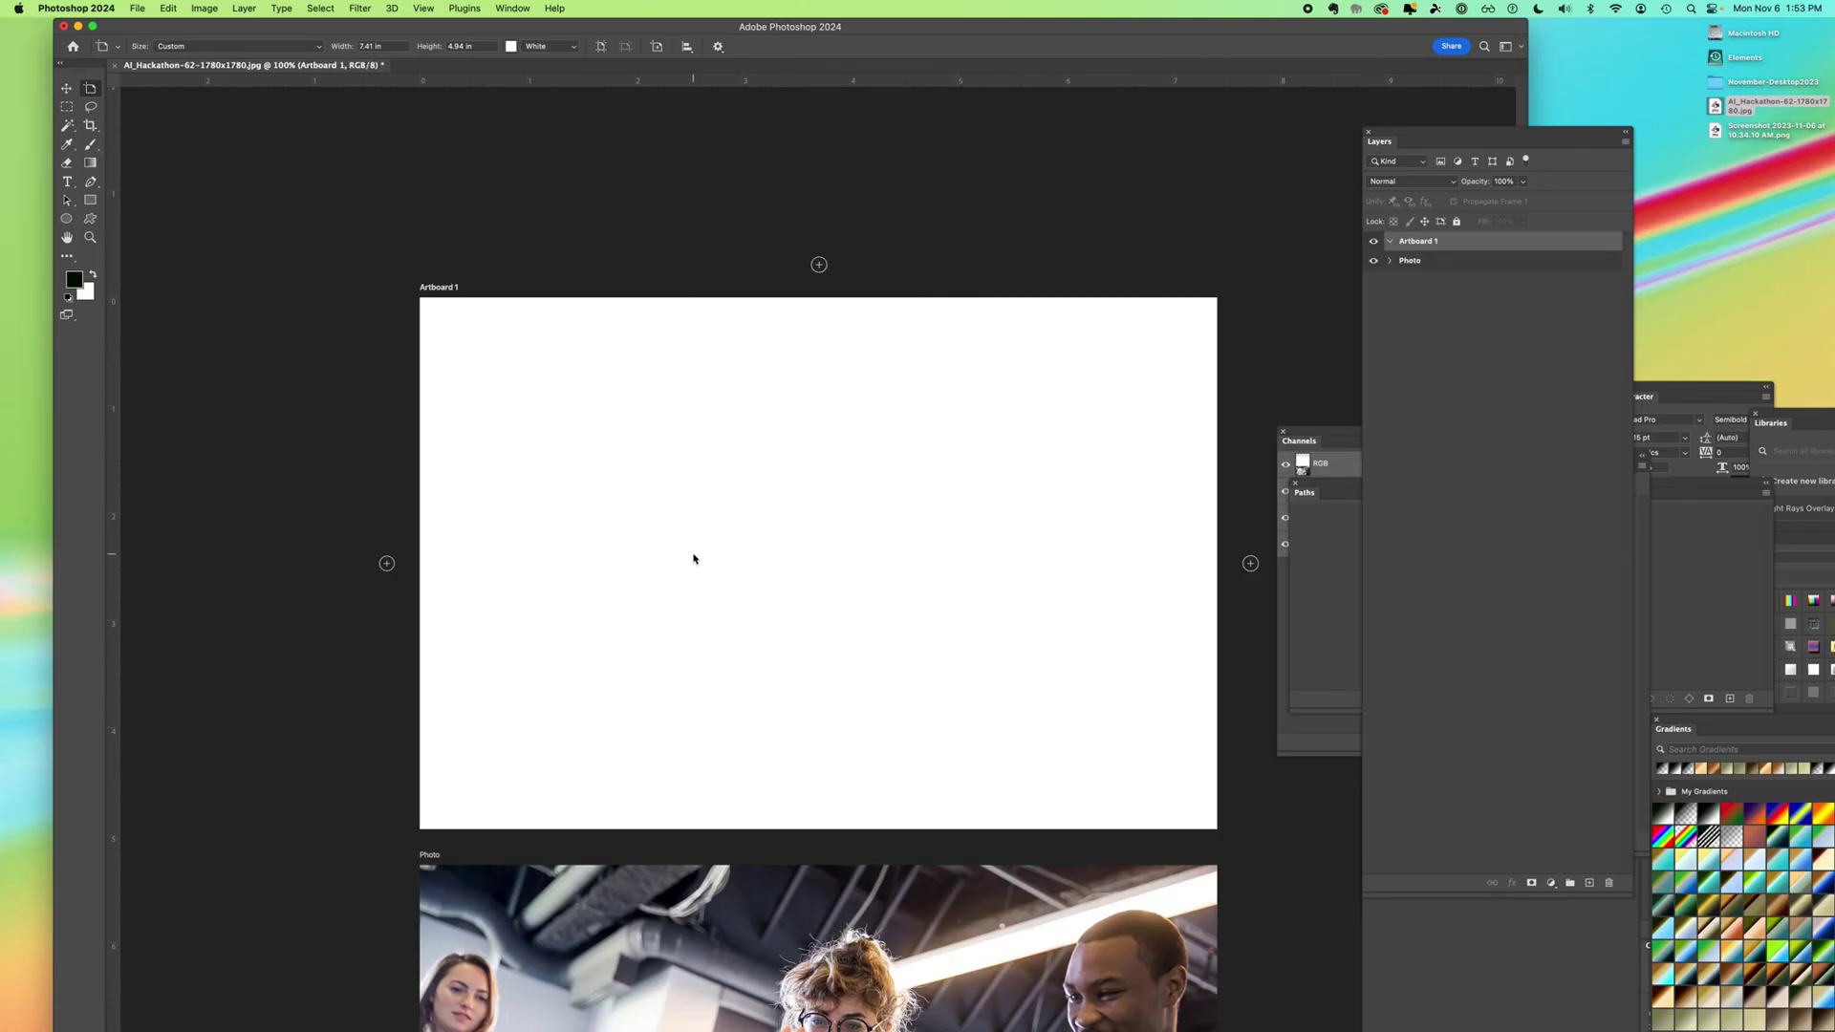
pyautogui.click(1250, 563)
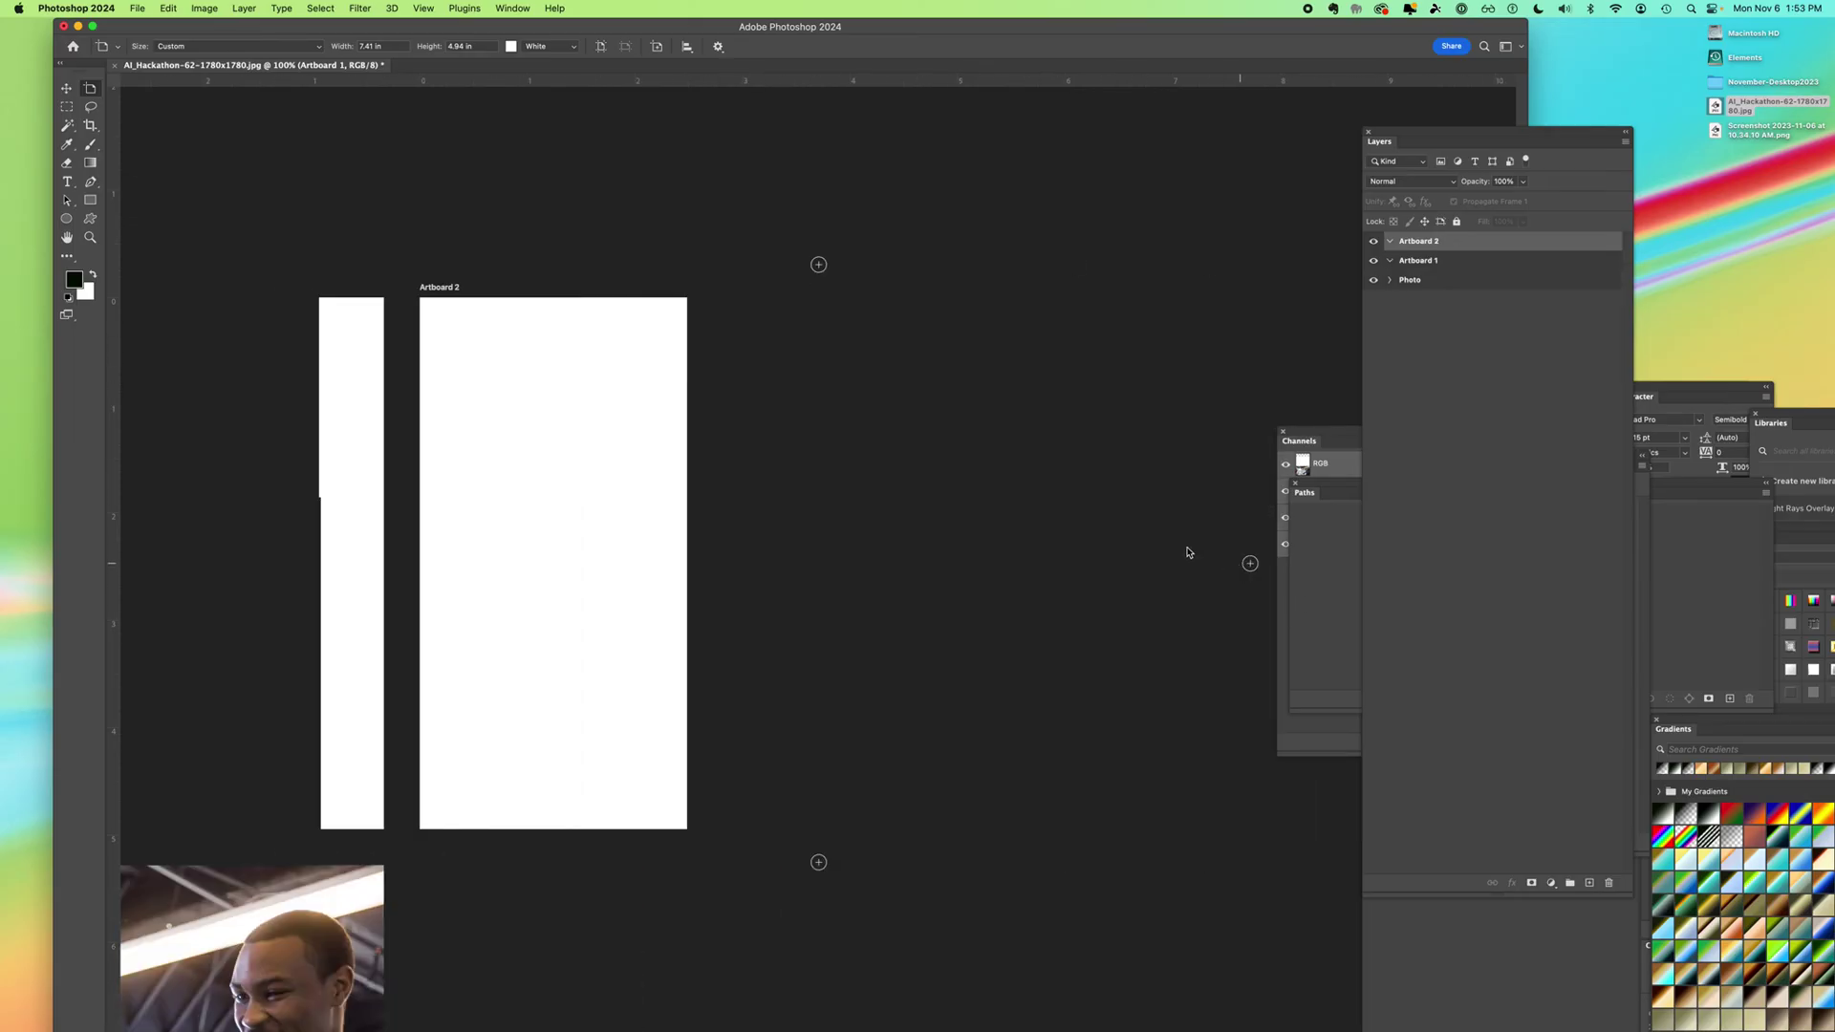
pyautogui.click(818, 863)
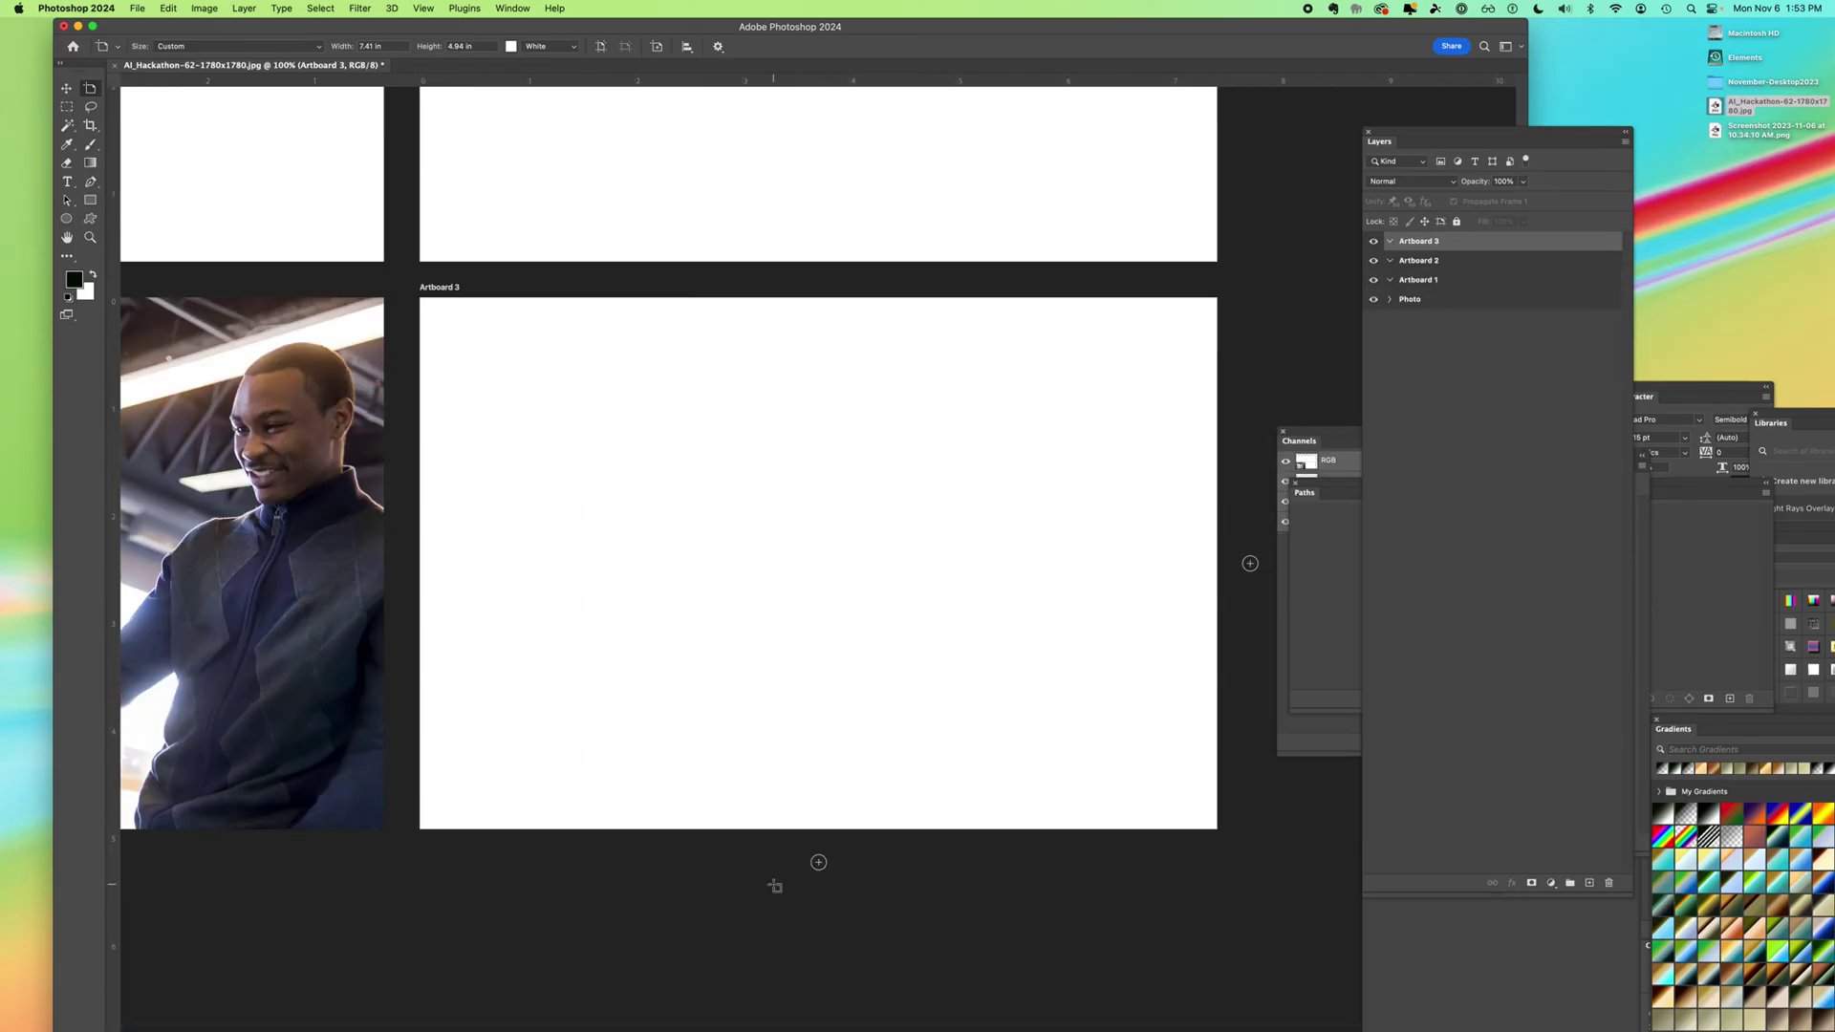
pyautogui.press('super+minus')
pyautogui.press('super+minus')
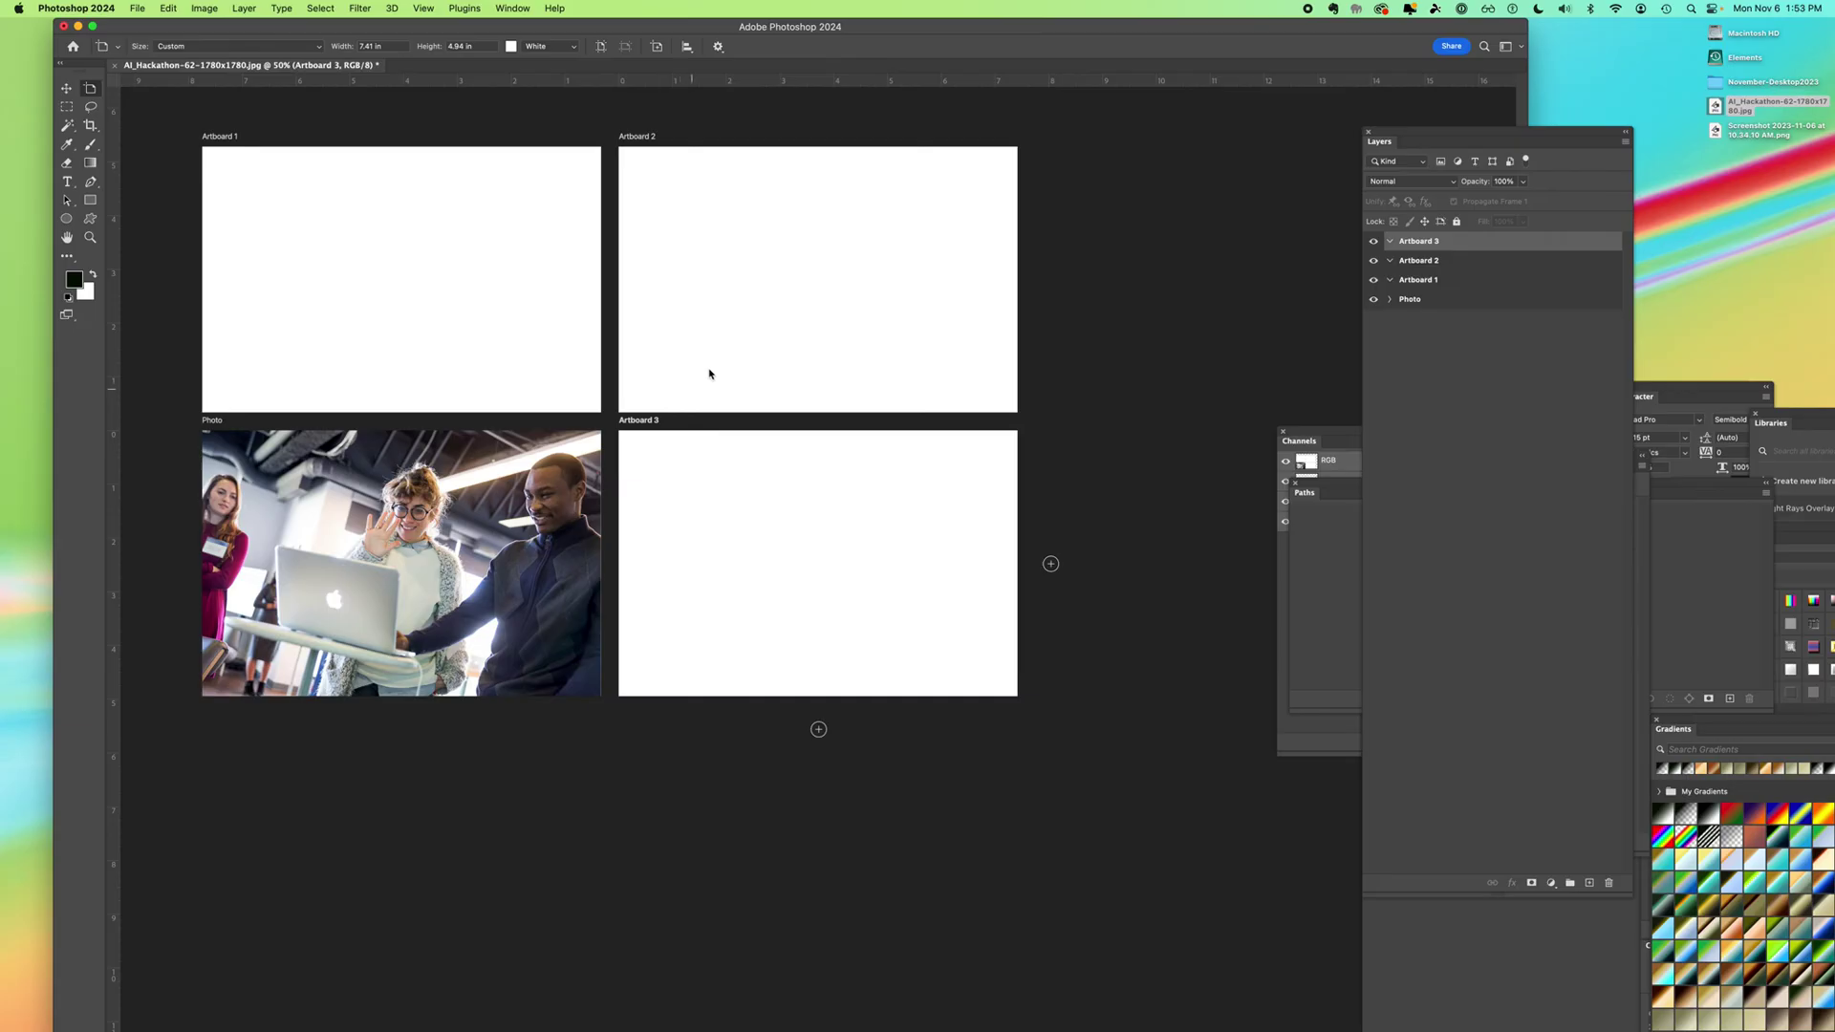
pyautogui.hscroll(-3, 639, 329)
pyautogui.scroll(1, 639, 329)
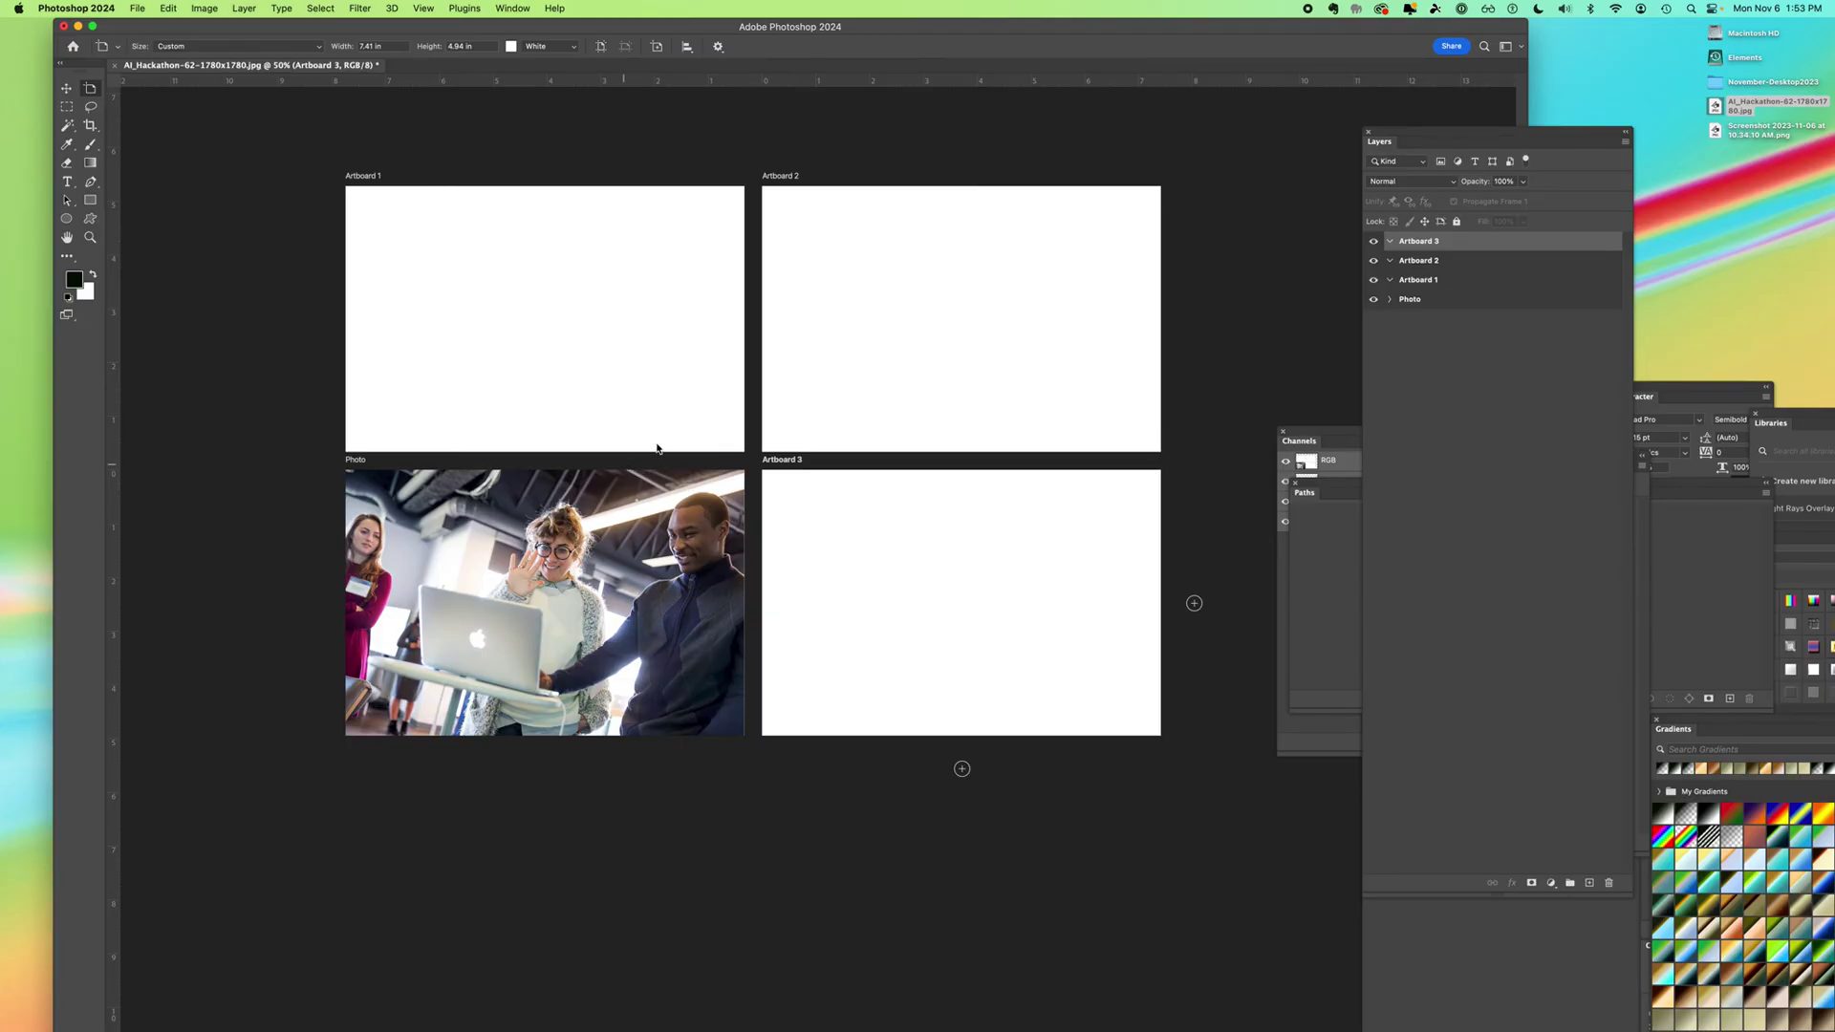
pyautogui.press('v')
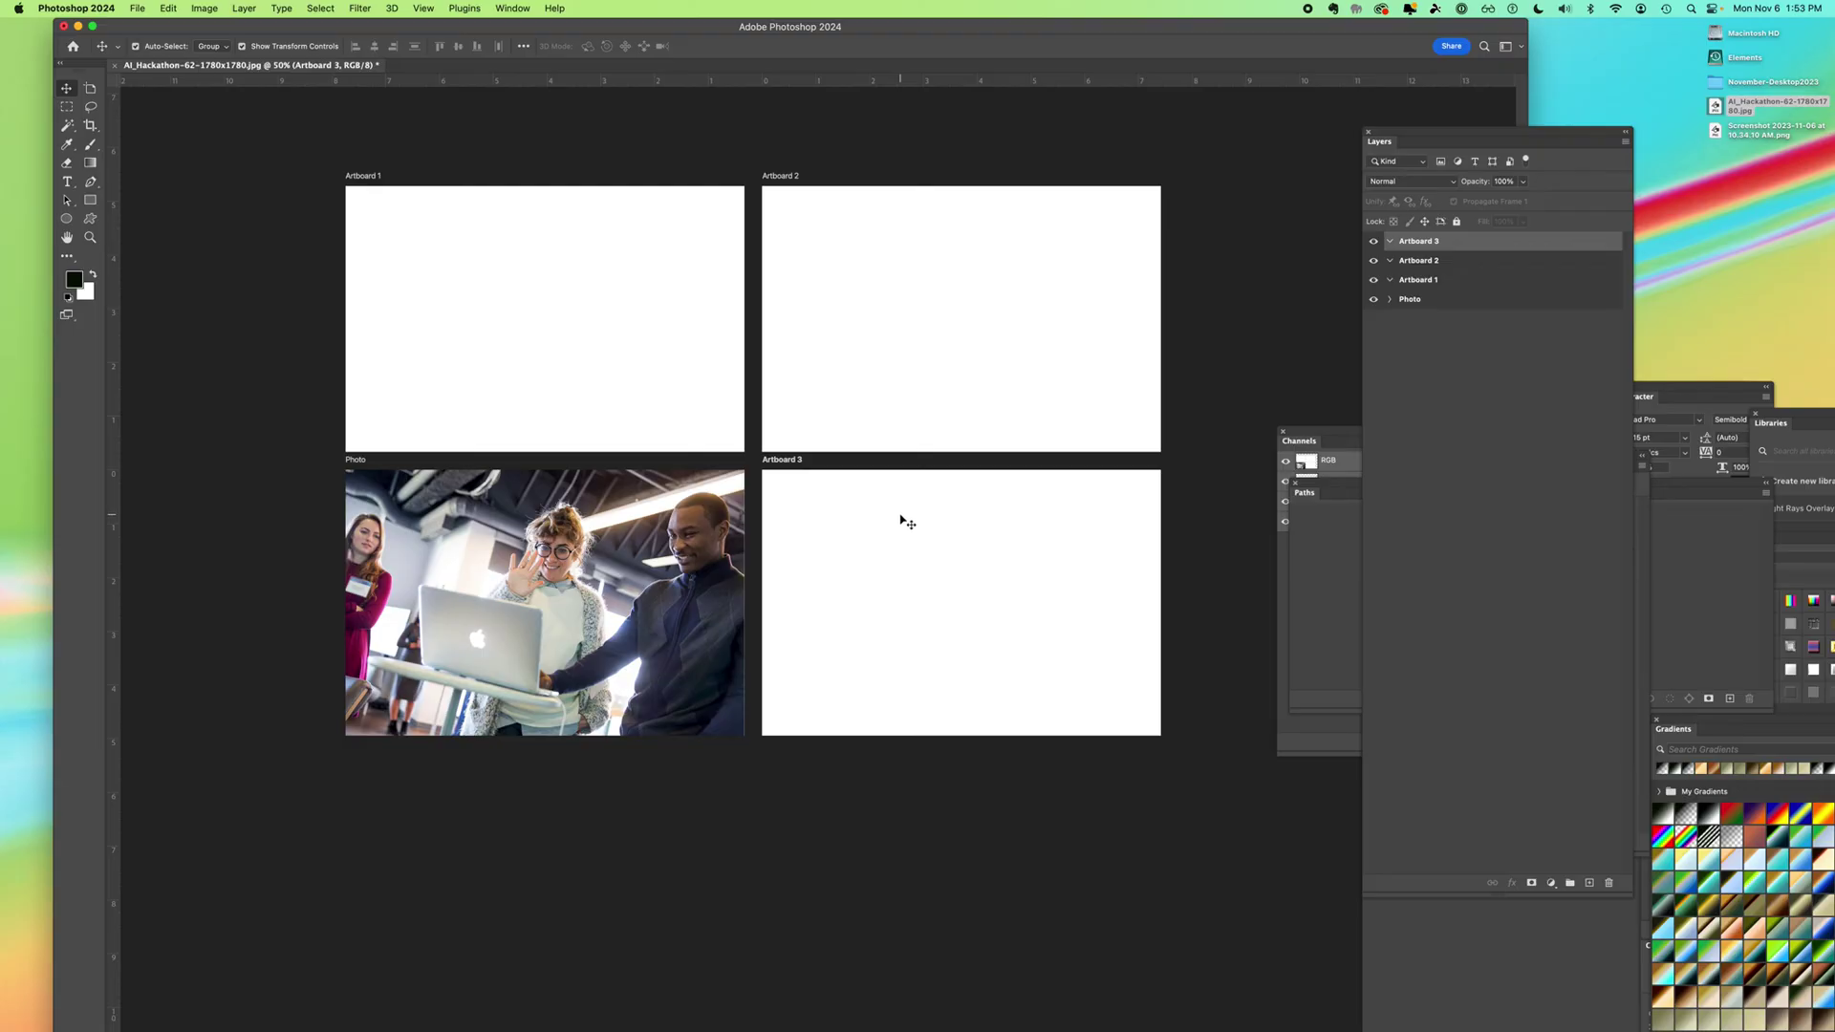
# Delete the blank Artboards 3, 2 and 1.
pyautogui.press('Delete')
pyautogui.click(827, 326)
pyautogui.press('Delete')
pyautogui.click(585, 317)
pyautogui.press('Delete')
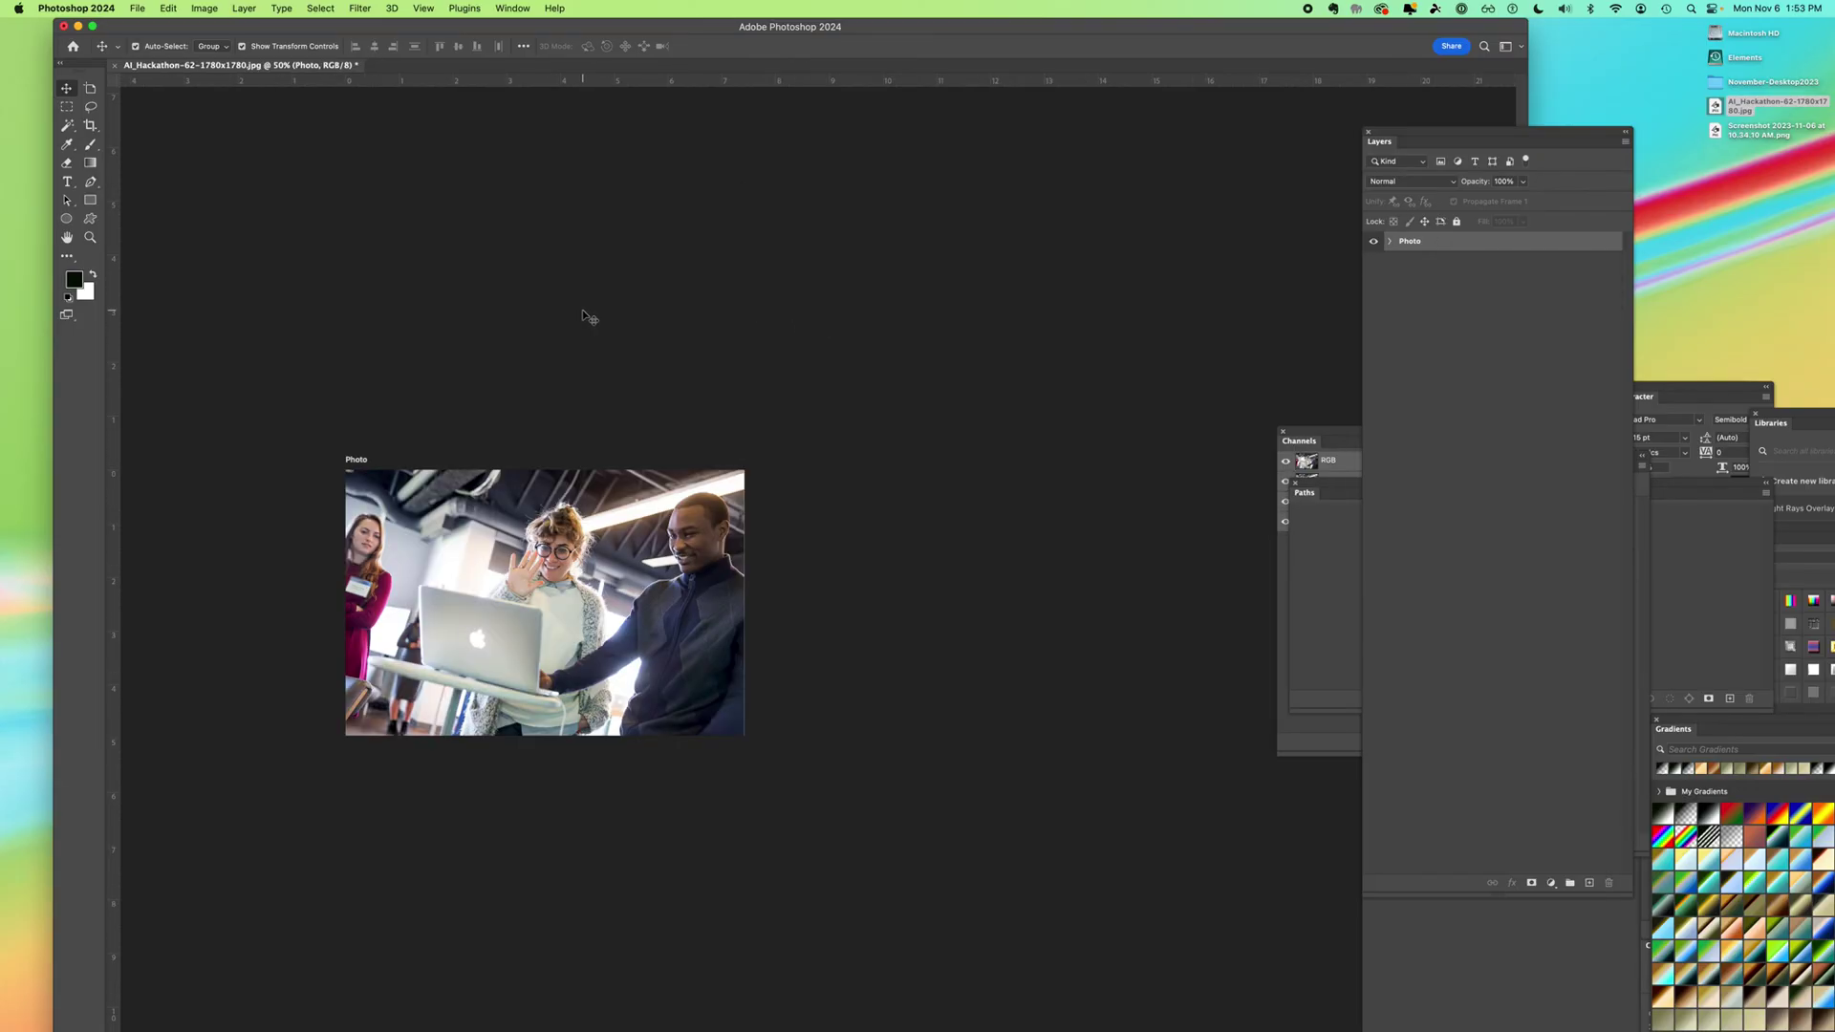
# Draw a new 8.5 × 11 in artboard to the right of the Photo artboard.
pyautogui.click(91, 90)
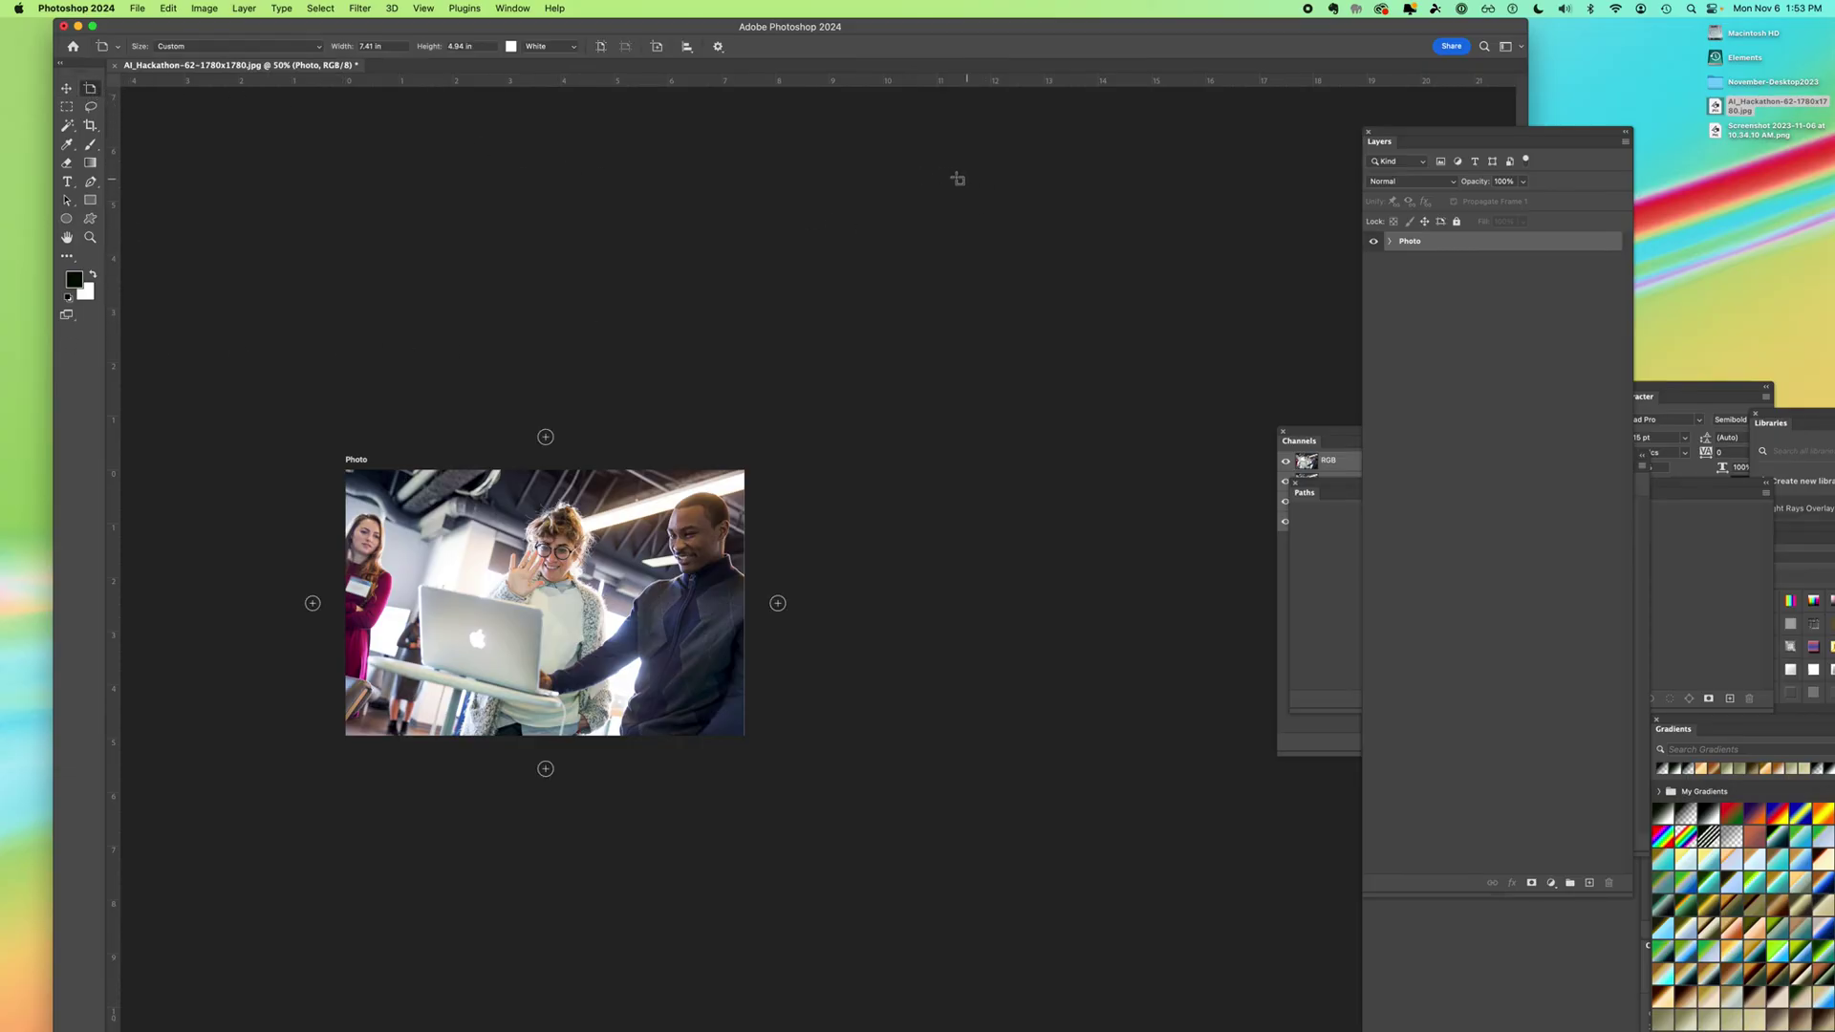
pyautogui.moveTo(916, 160); pyautogui.dragTo(1282, 694)
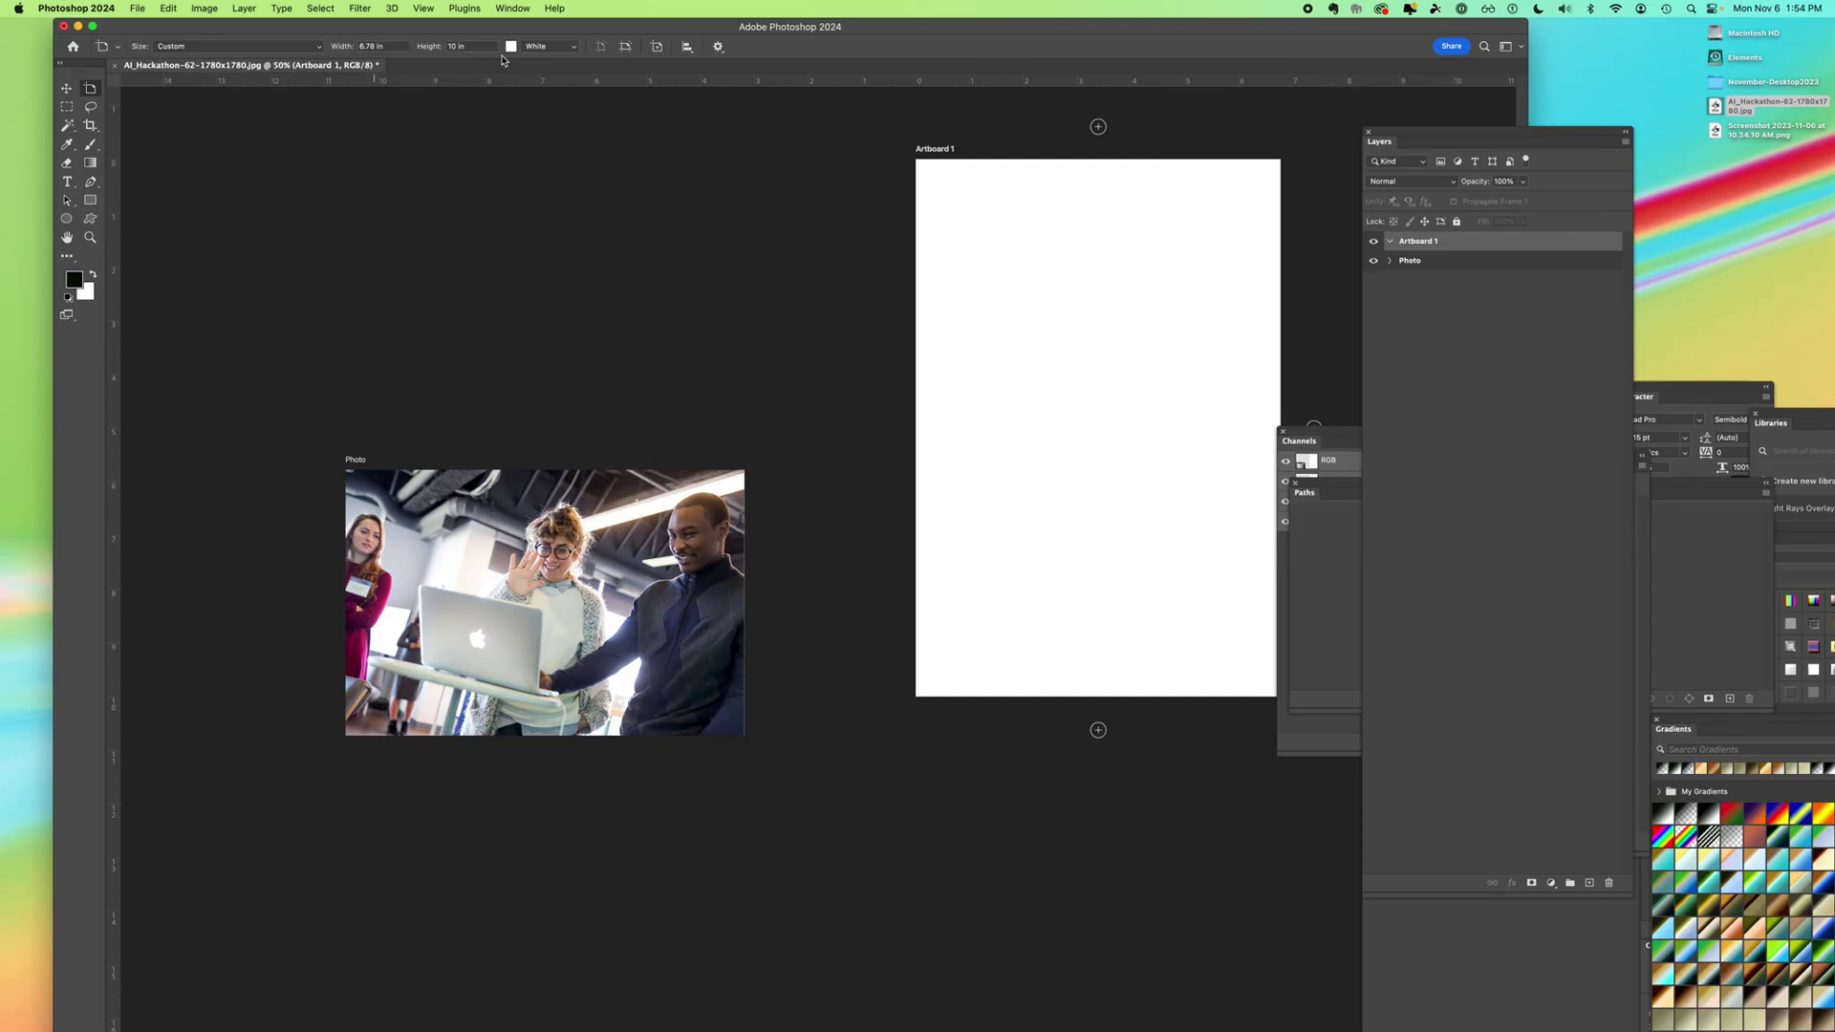
pyautogui.click(365, 46)
pyautogui.write('8.5 in')
pyautogui.press('Tab')
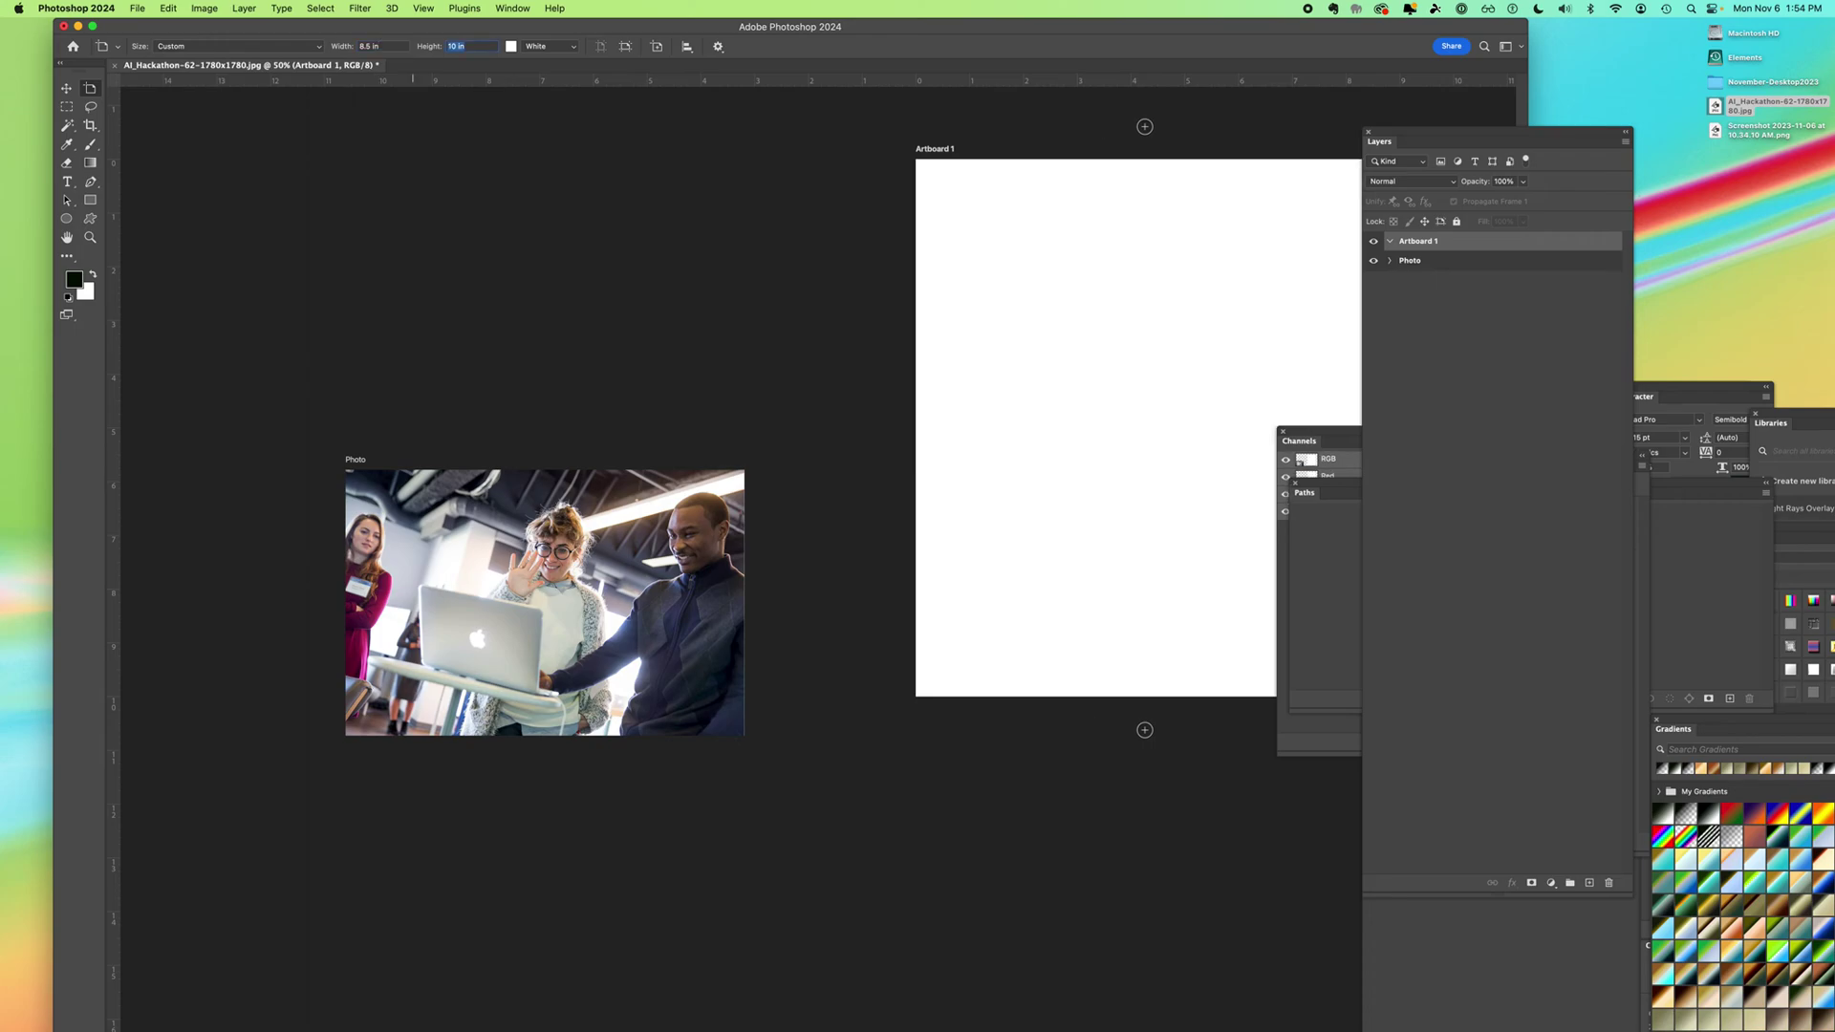
pyautogui.write('11 in')
pyautogui.press('Return')
# Rename the new artboard to 'Letter'.
pyautogui.moveTo(1393, 134); pyautogui.dragTo(1578, 151)
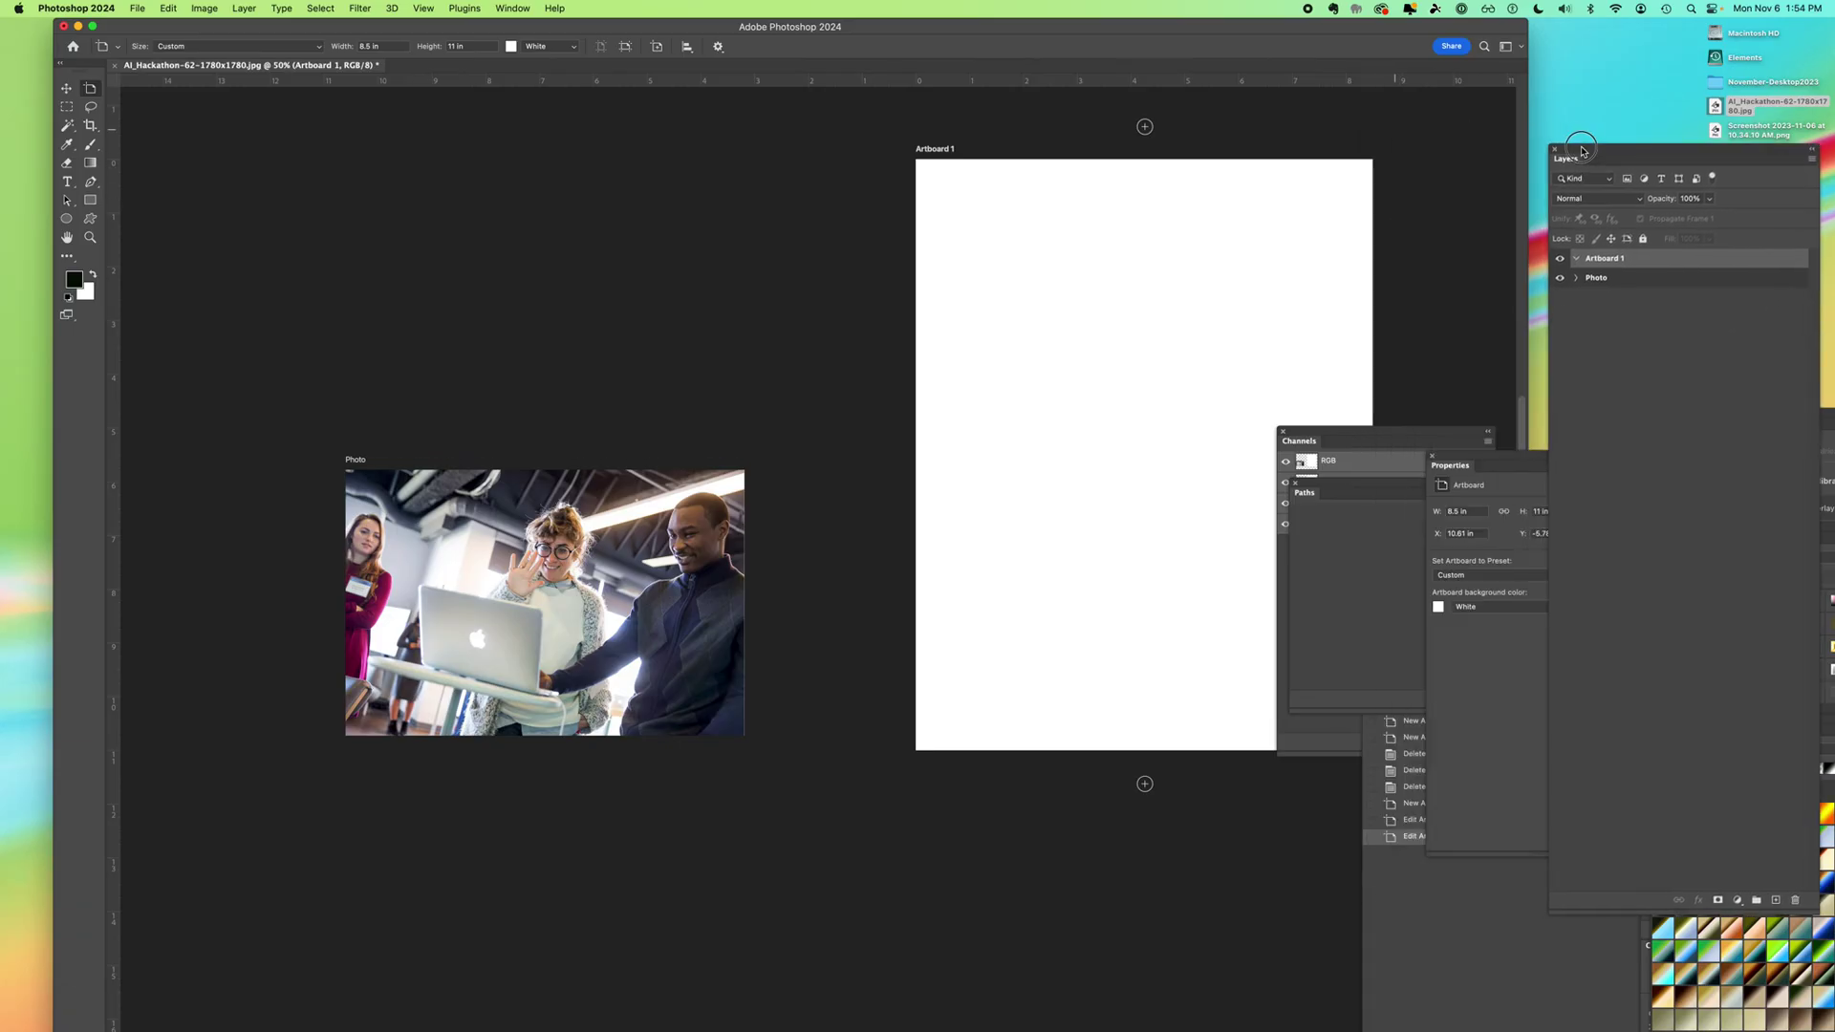
pyautogui.doubleClick(1606, 259)
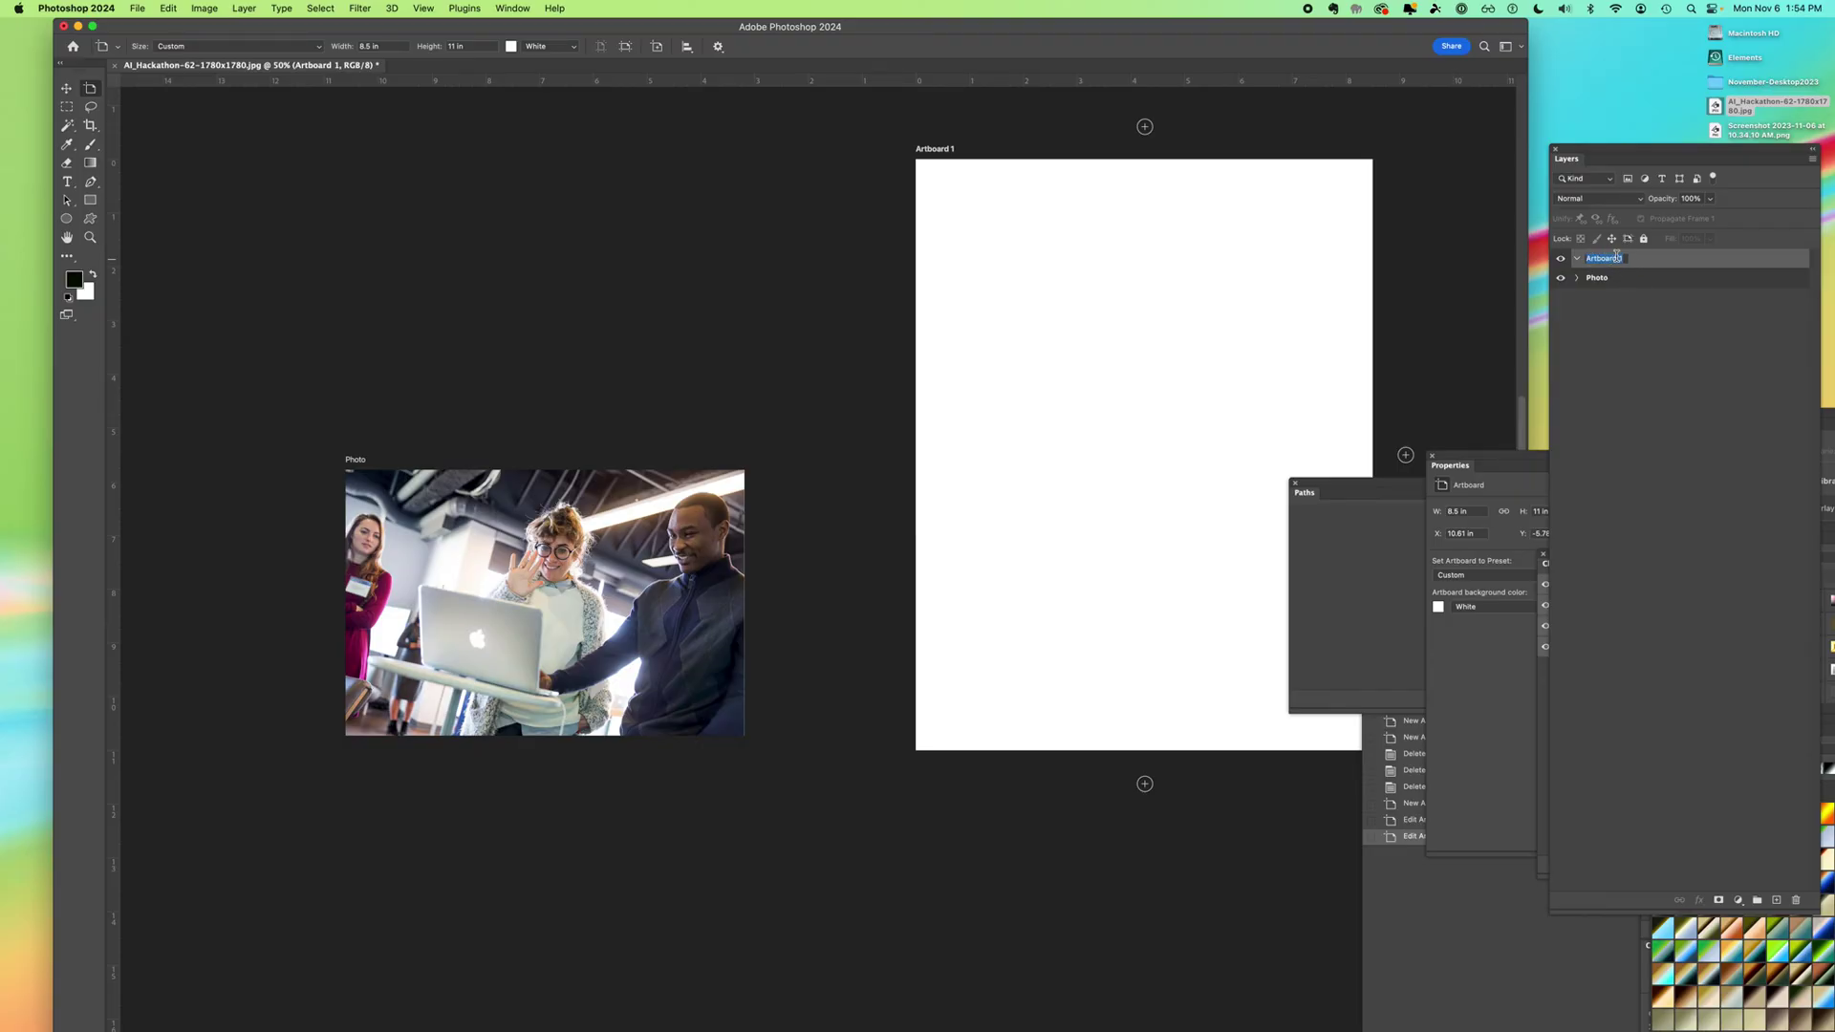
pyautogui.write('Letter')
pyautogui.press('Return')
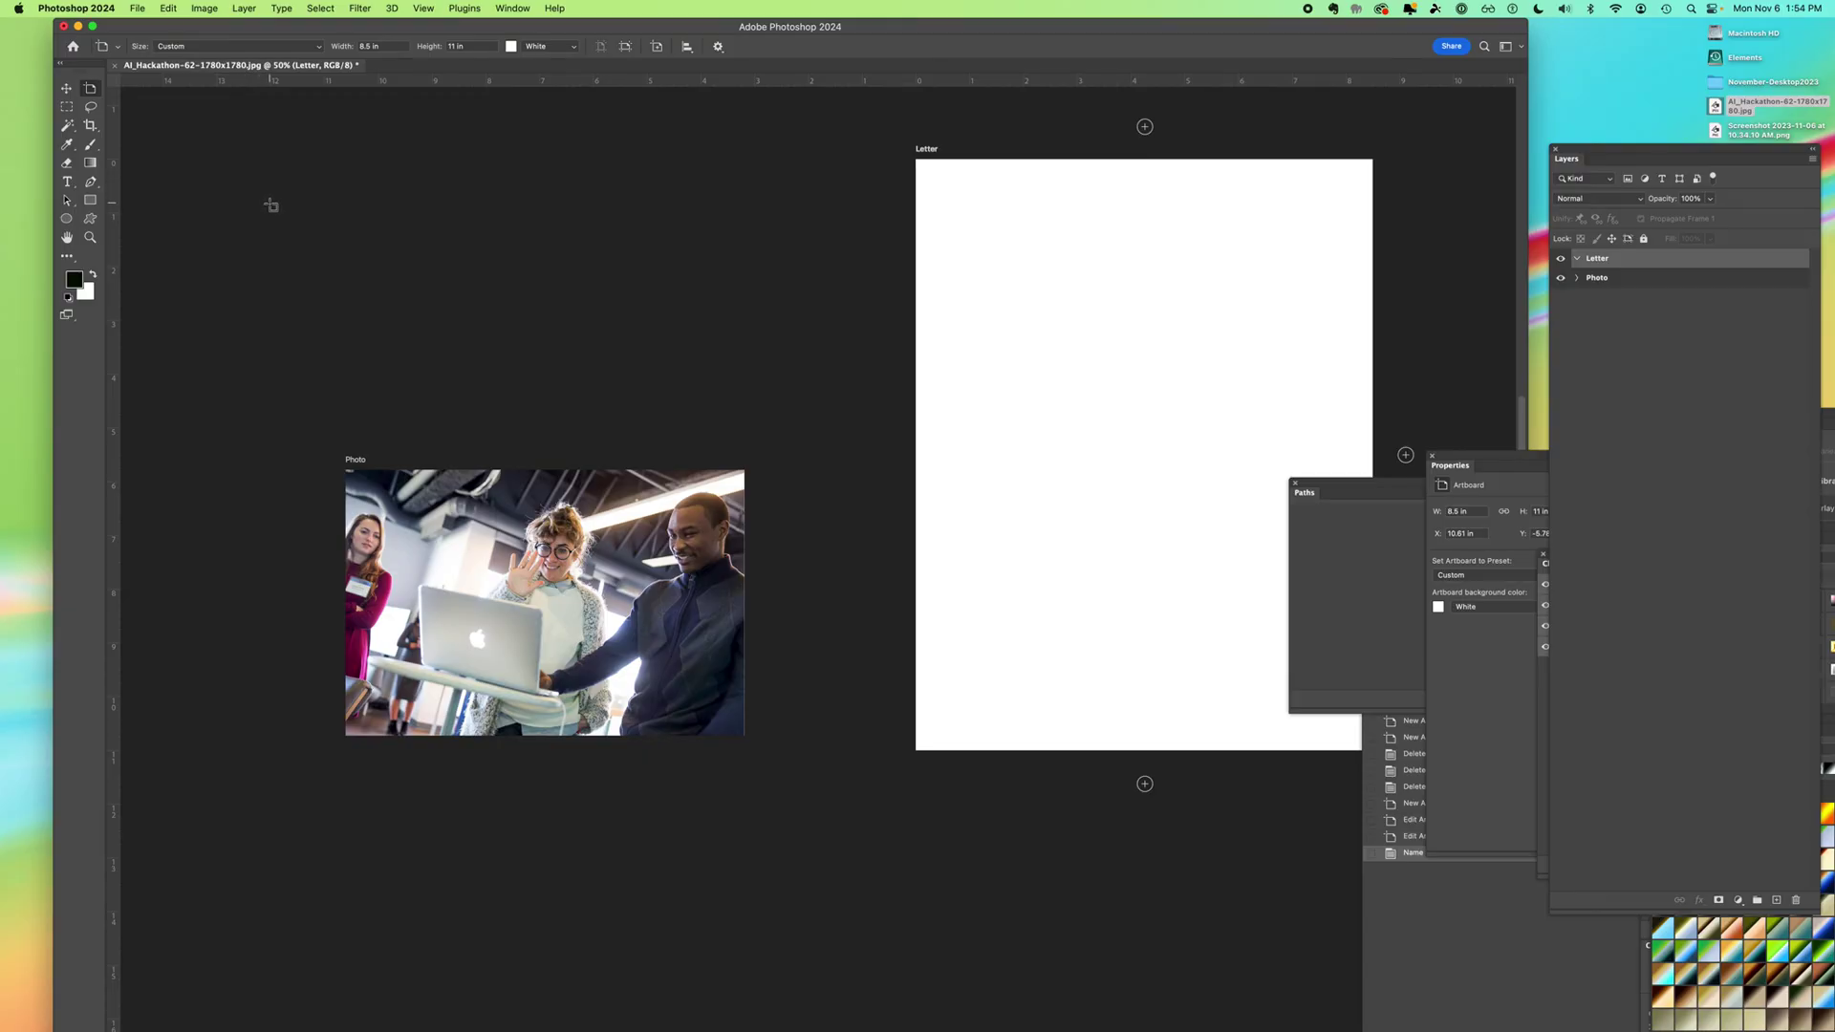
# Draw a new artboard and size it to a 728 × 90 px banner strip.
pyautogui.moveTo(261, 192); pyautogui.dragTo(718, 260)
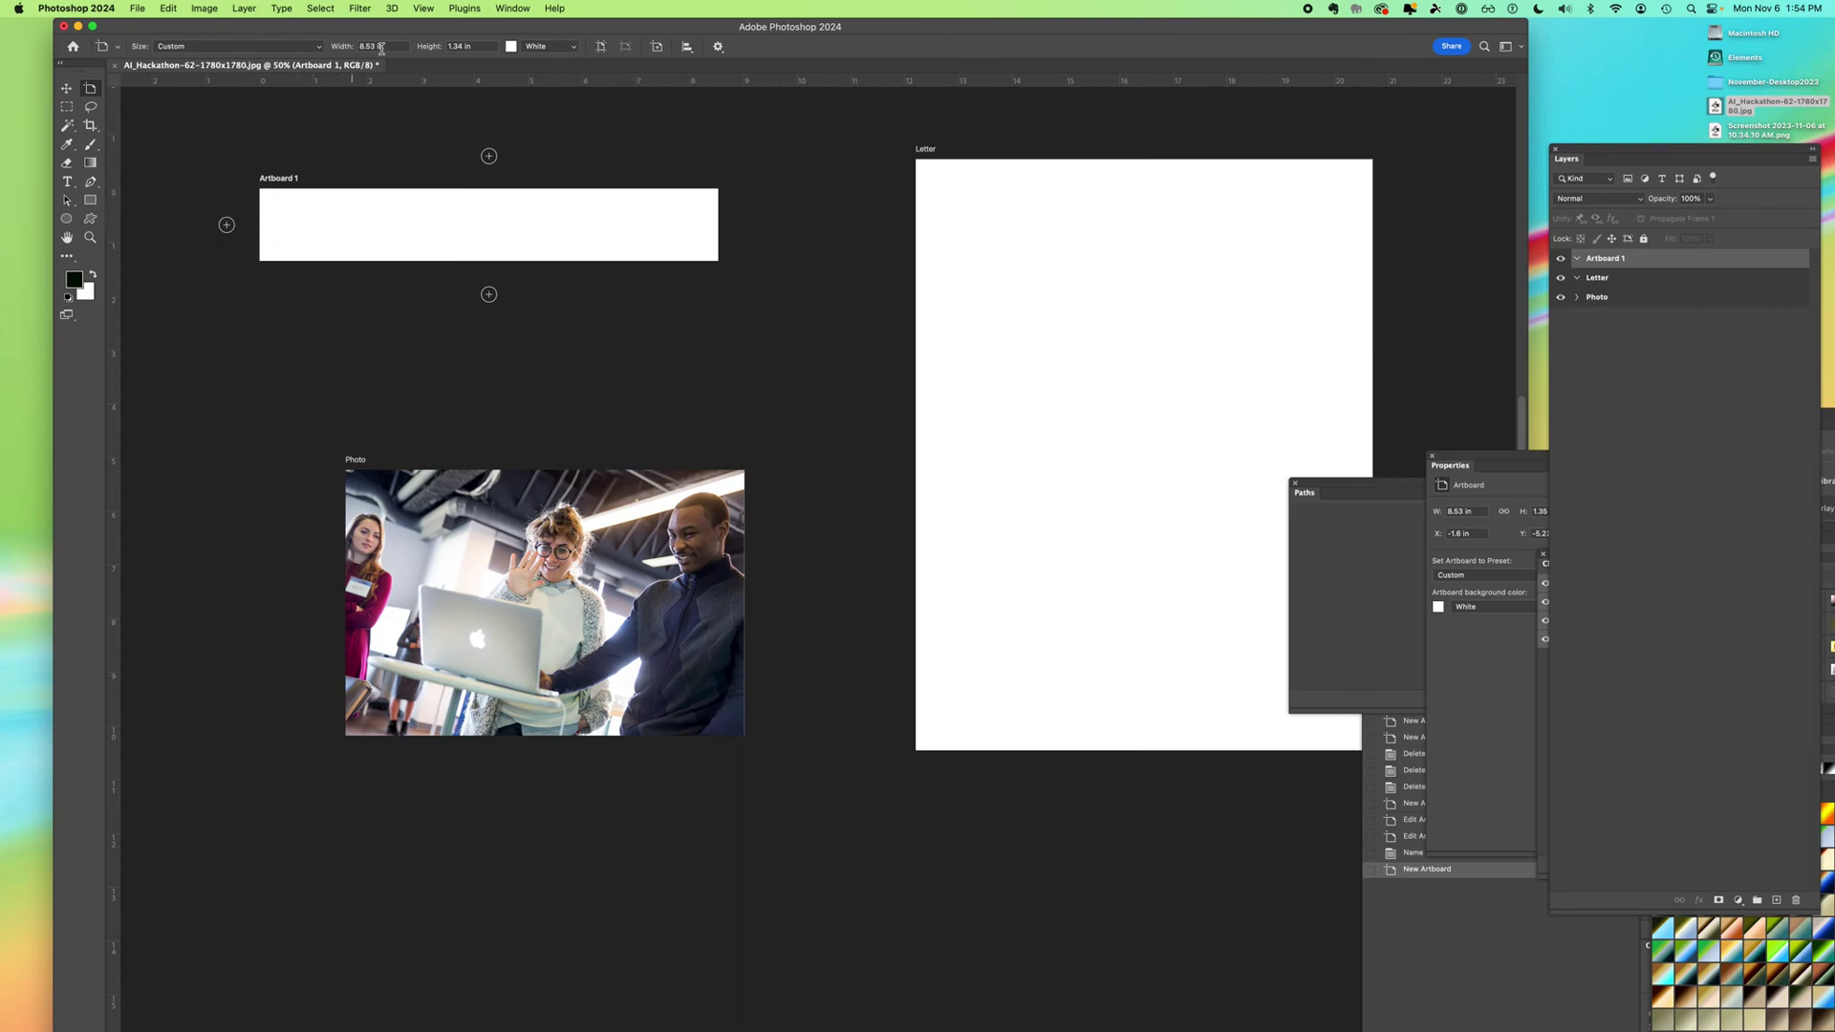
pyautogui.click(351, 43)
pyautogui.write('728 px')
pyautogui.press('Return')
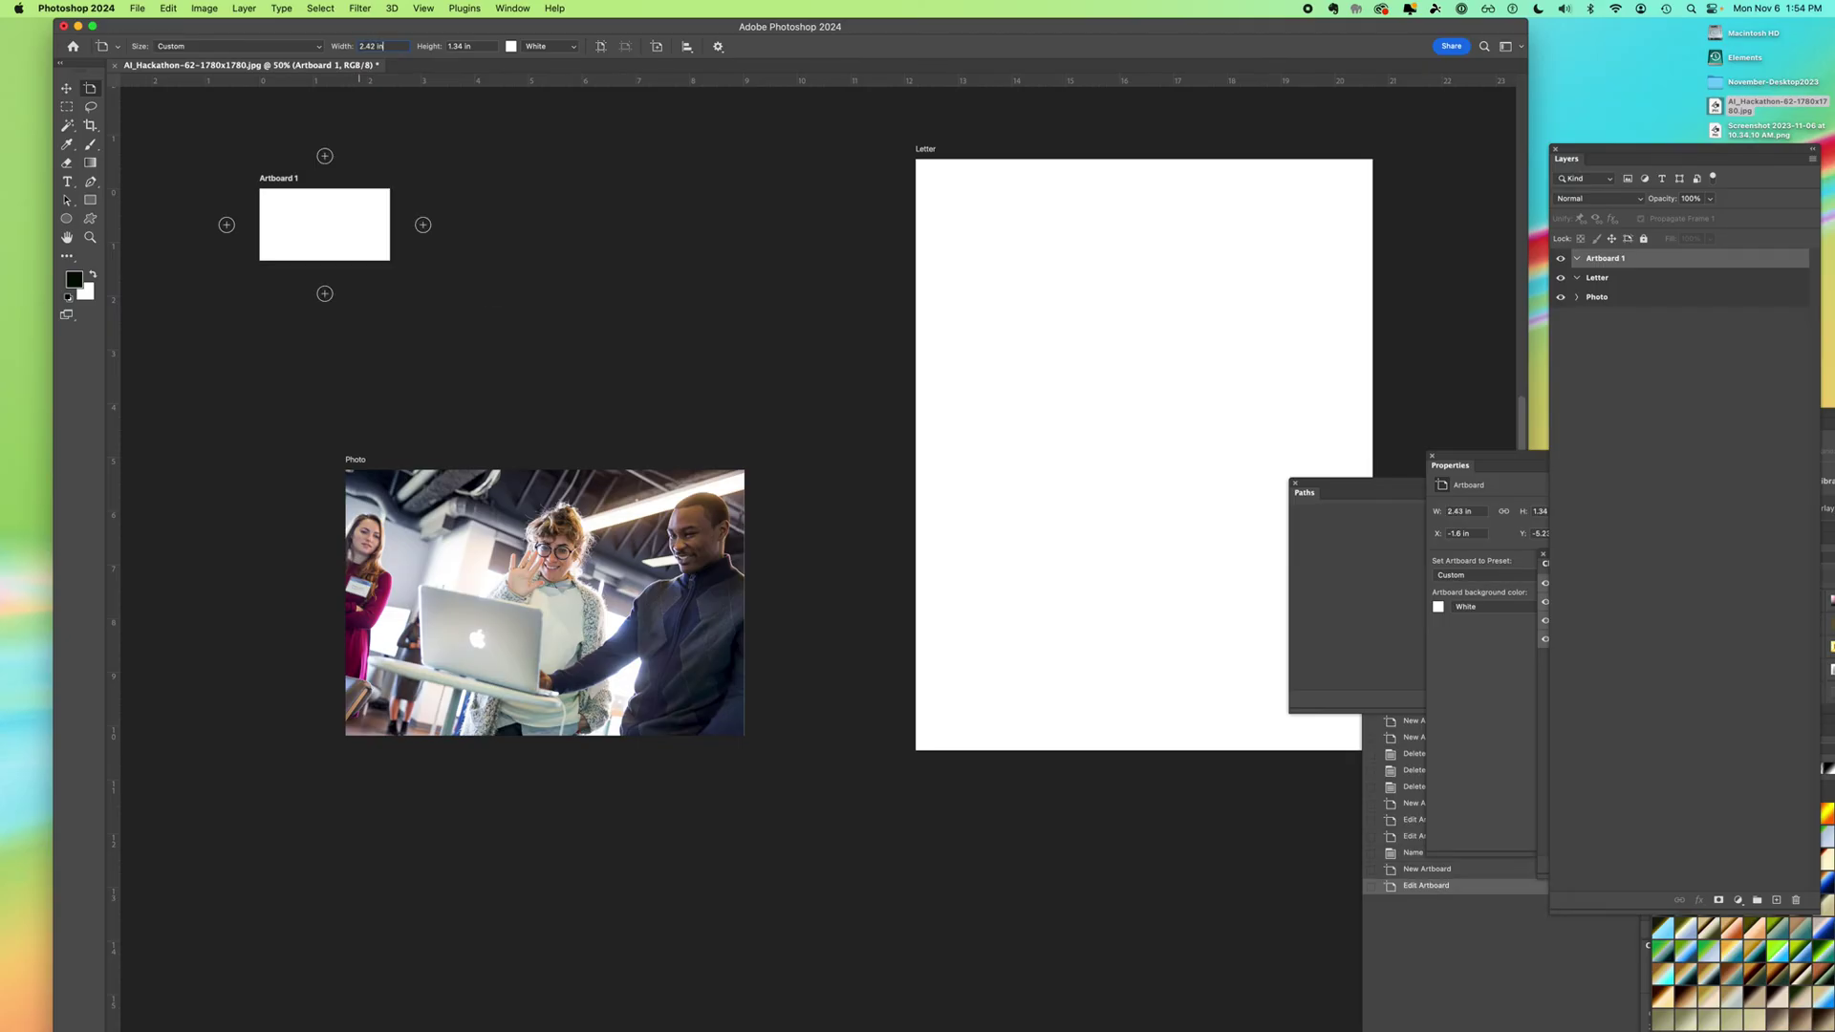
pyautogui.press('Tab')
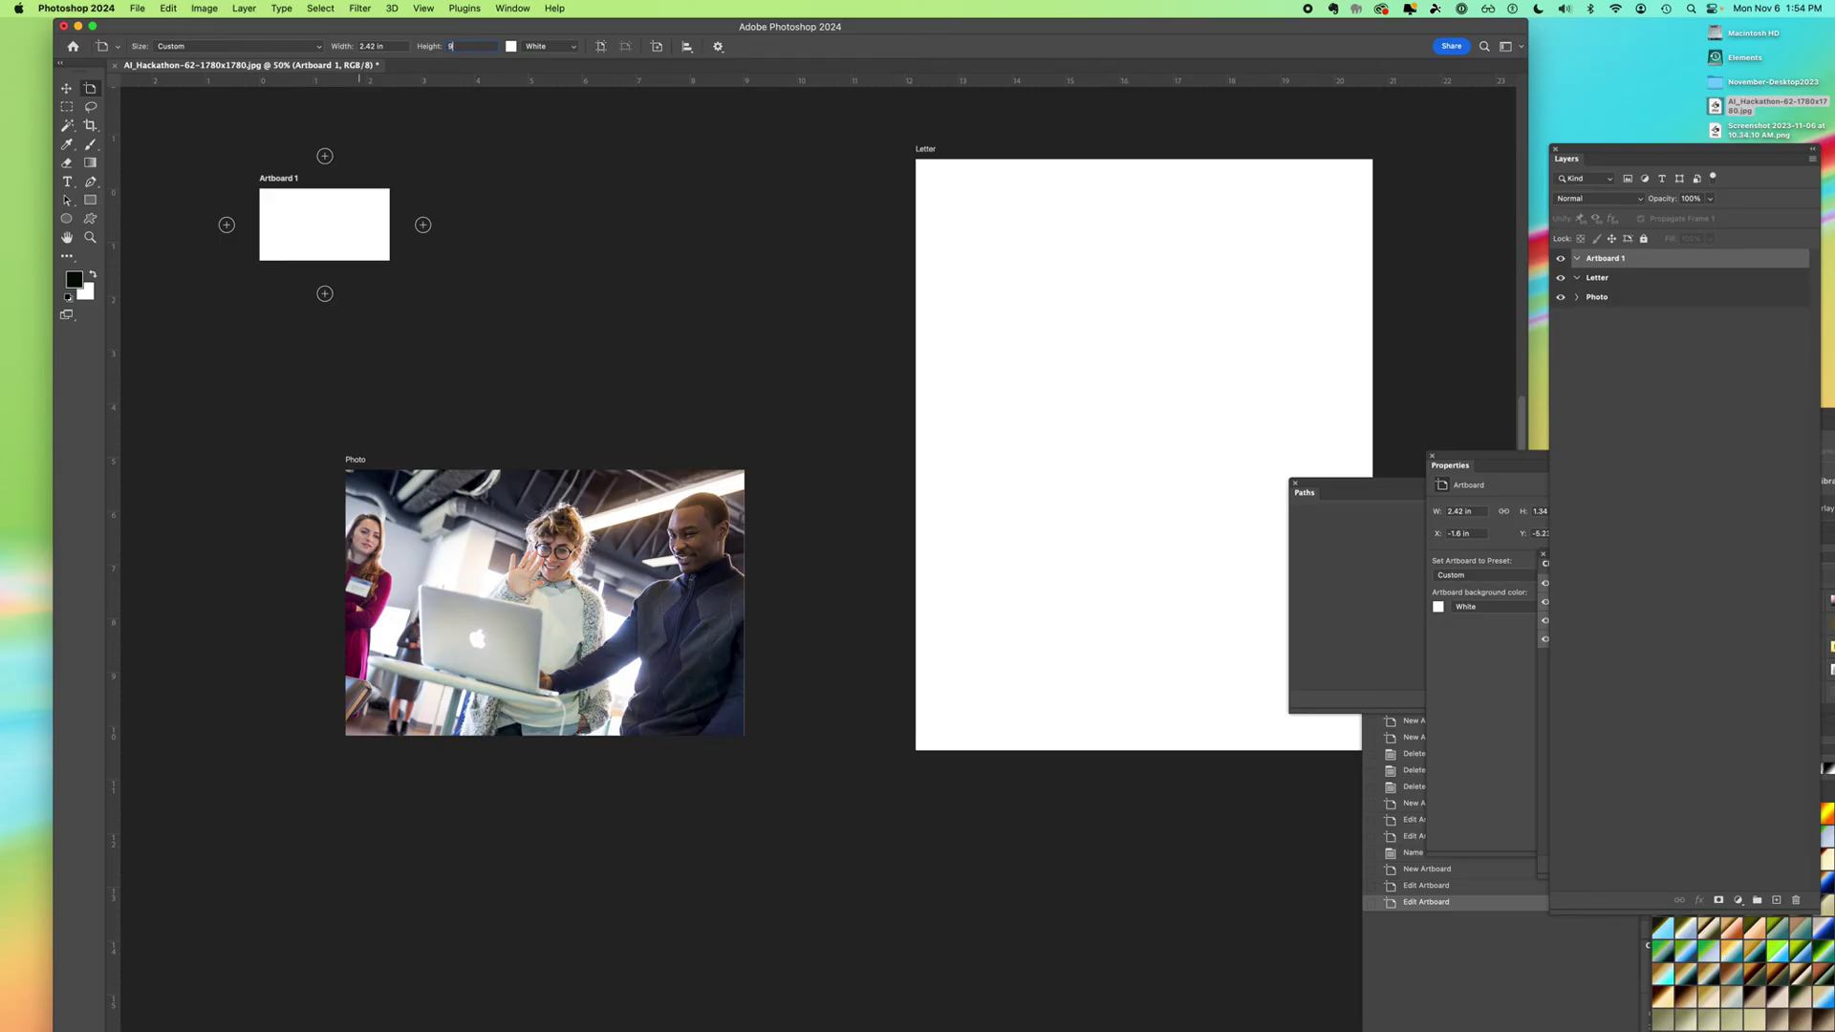
pyautogui.write('x')
pyautogui.press('Return')
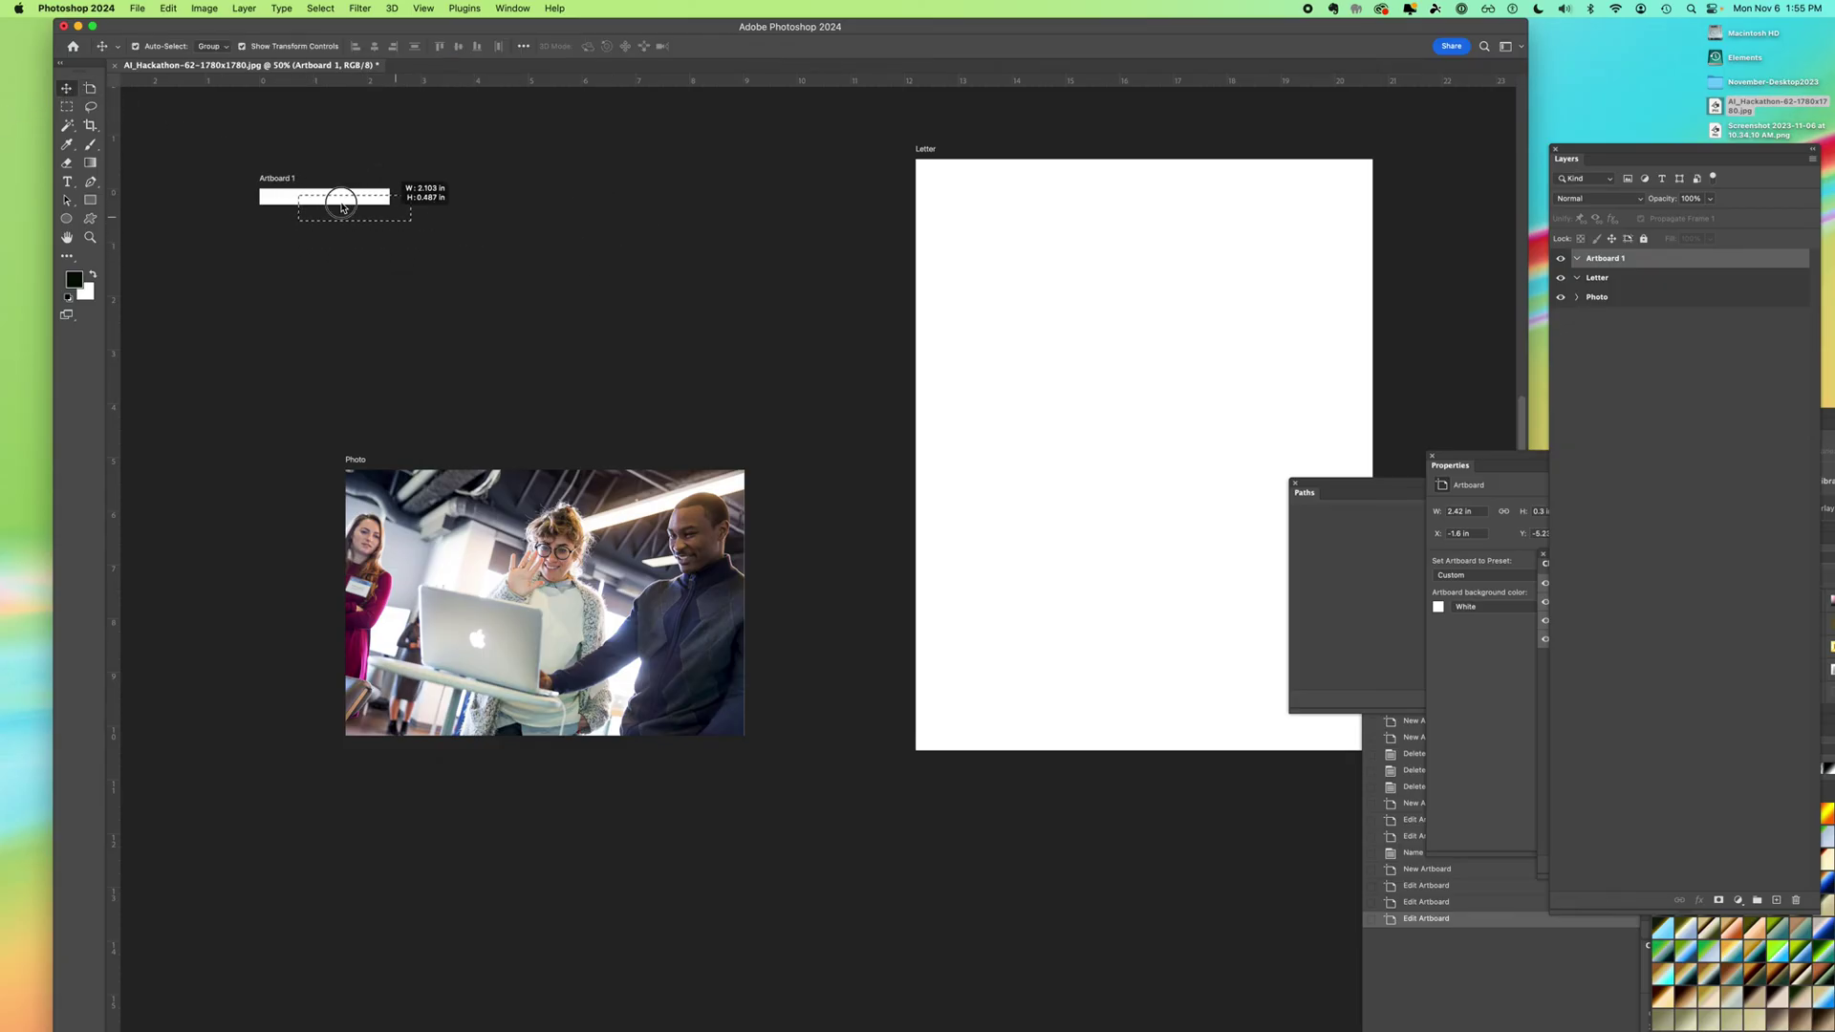
# Move the banner Artboard 1 next to the top of the Letter artboard.
pyautogui.click(68, 88)
pyautogui.moveTo(310, 195); pyautogui.dragTo(745, 186)
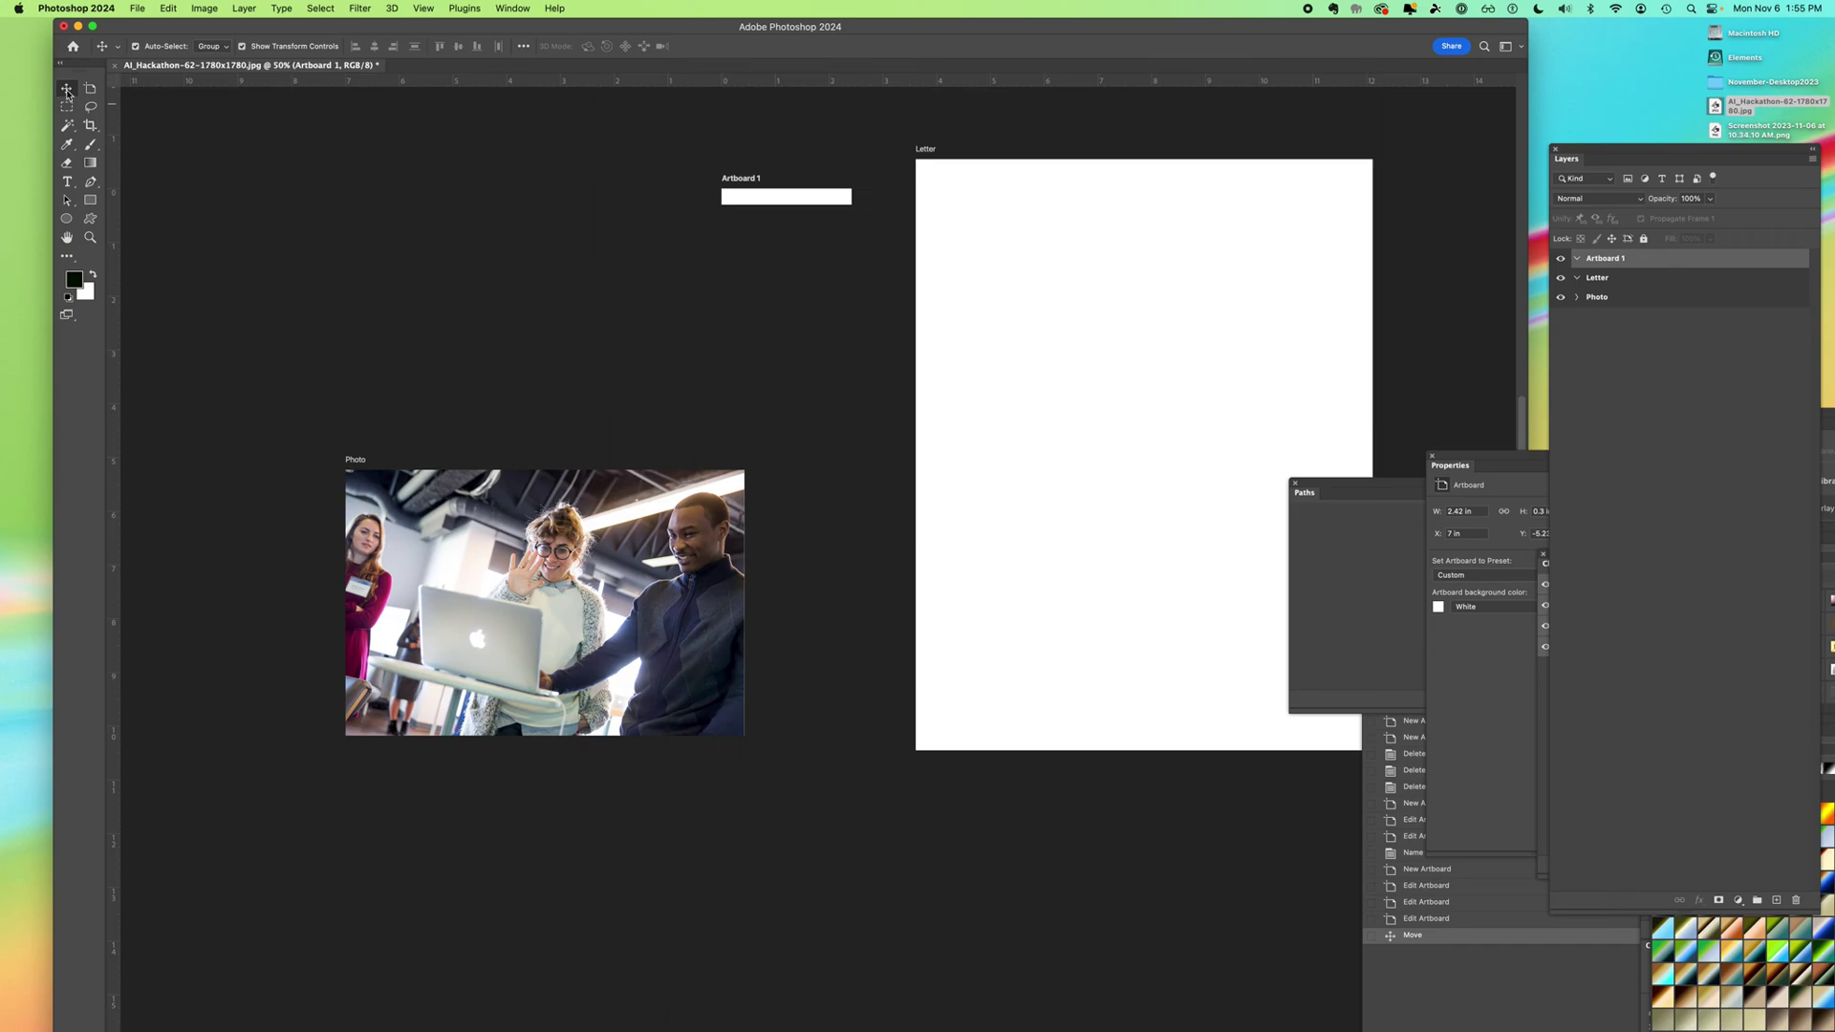
pyautogui.hotkey('shift', 'v')
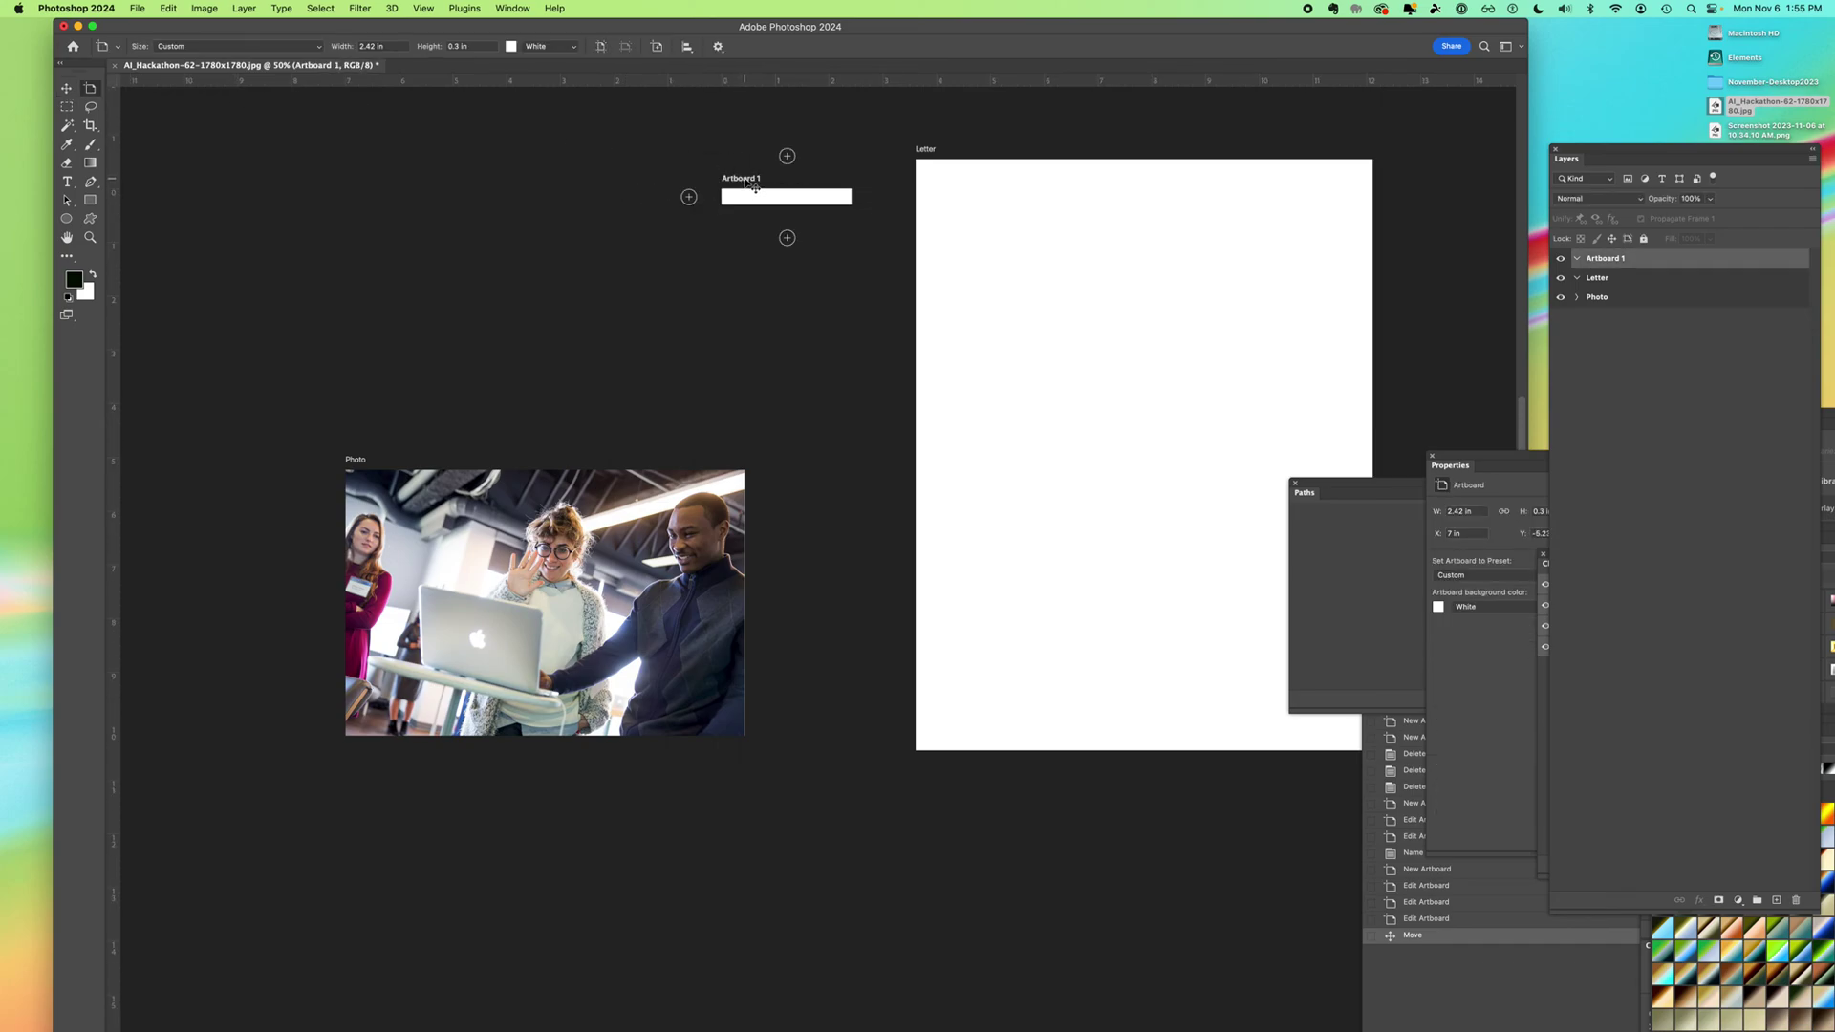
pyautogui.moveTo(755, 188)
pyautogui.mouseDown()
pyautogui.moveTo(685, 193)
pyautogui.moveTo(739, 194)
pyautogui.mouseUp()
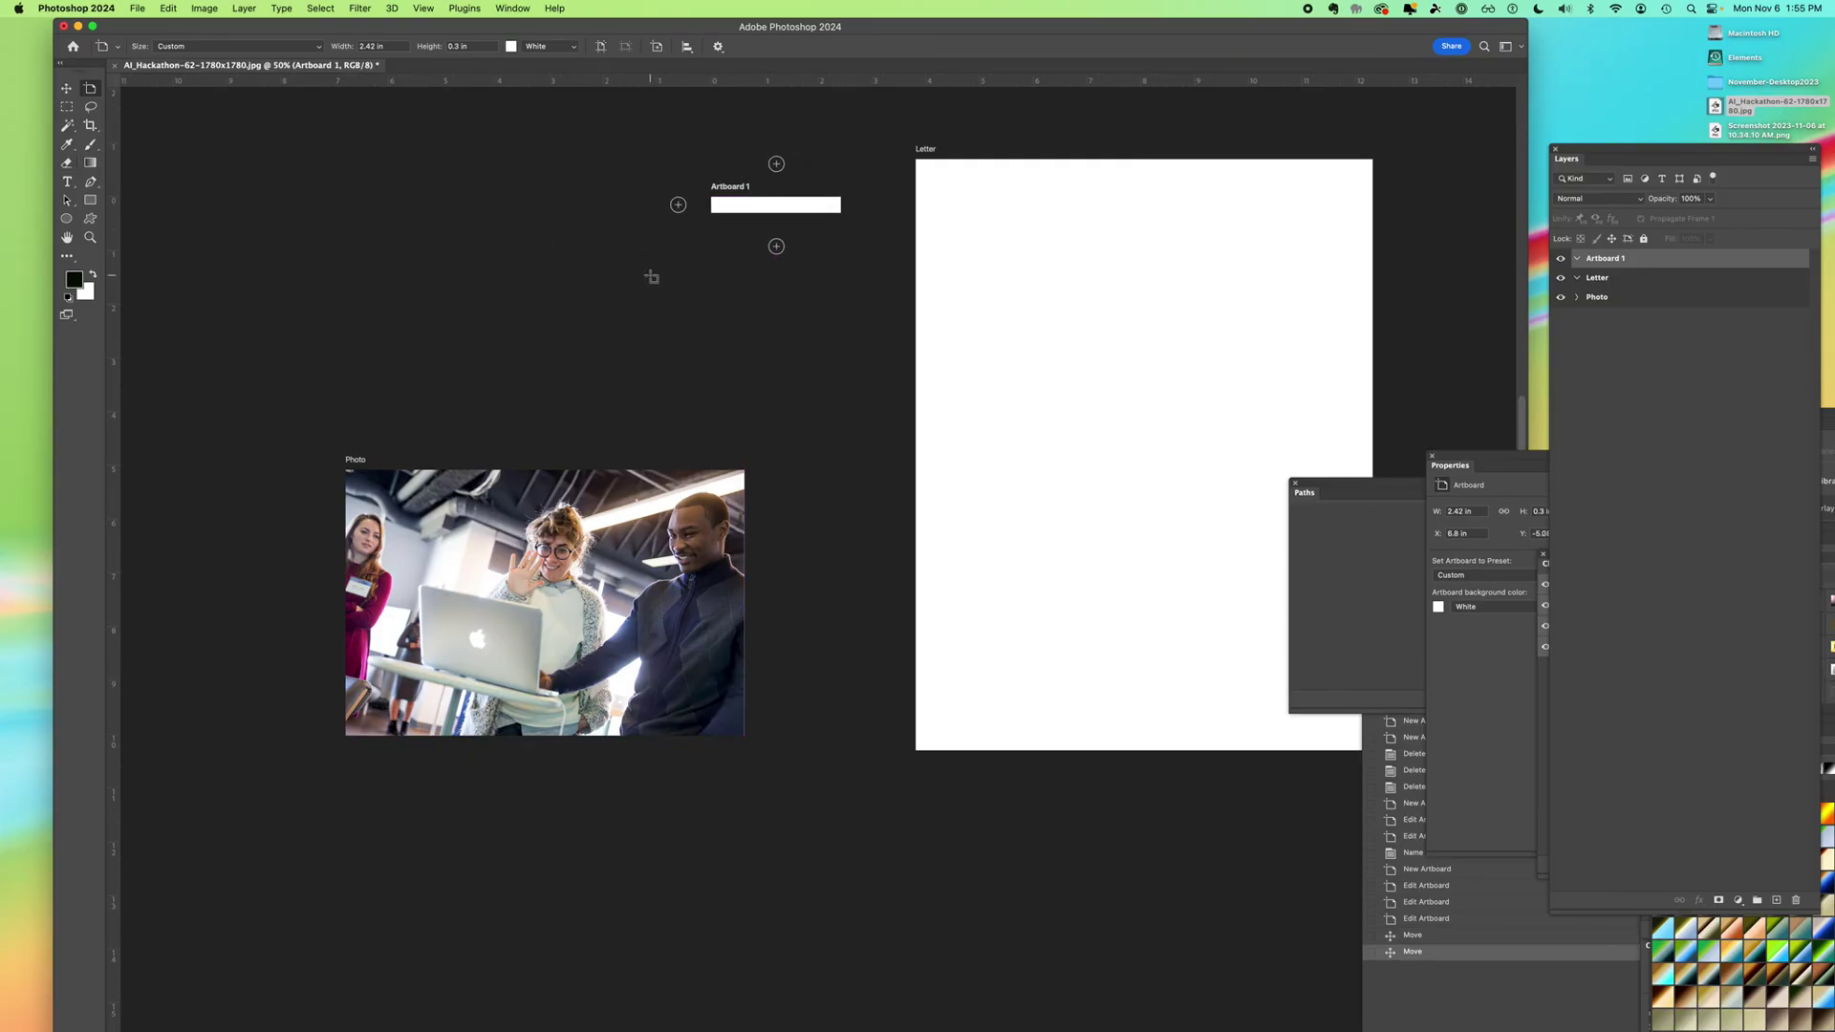
# Draw Artboard 2 below Artboard 1 and size it to 300 × 600 px.
pyautogui.moveTo(662, 262); pyautogui.dragTo(786, 380)
pyautogui.click(345, 46)
pyautogui.write('300 px')
pyautogui.press('Return')
pyautogui.write('600 px')
pyautogui.press('Return')
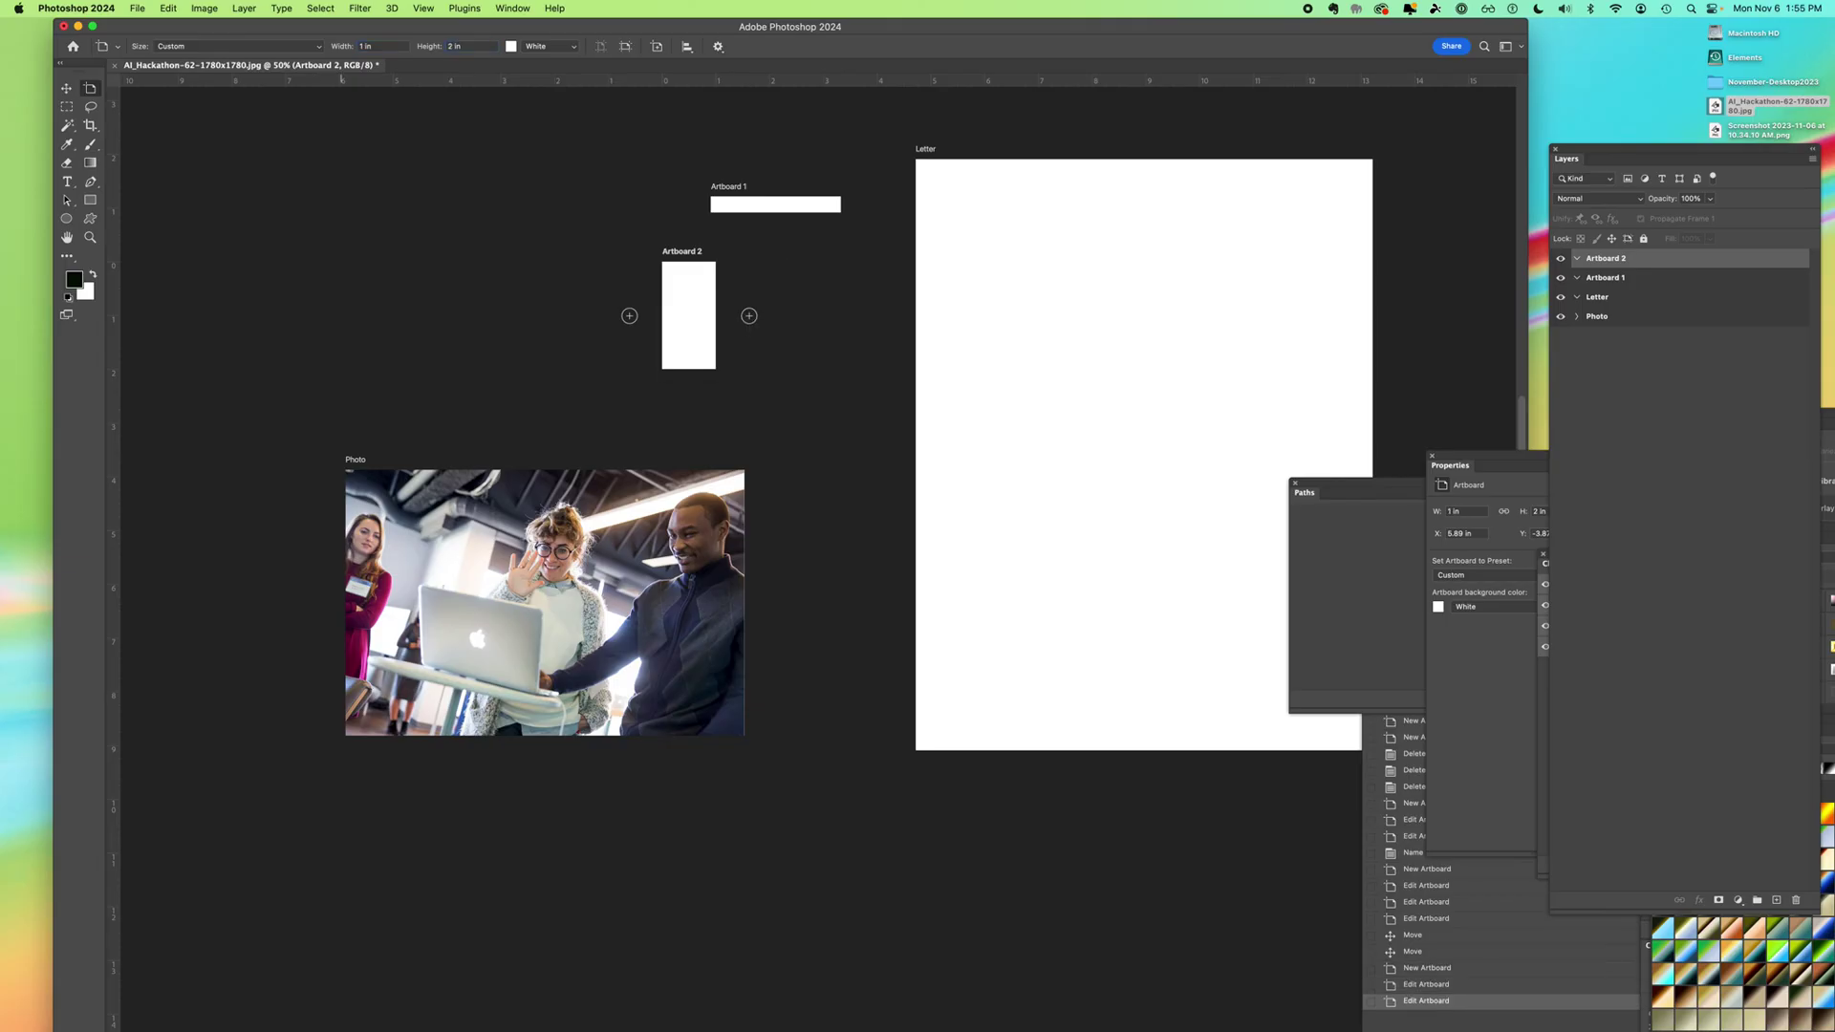
# Move Artboard 2 under Artboard 1's right end and add matching Artboards 3 and 4 to its left.
pyautogui.press('v')
pyautogui.click(684, 254)
pyautogui.moveTo(690, 260); pyautogui.dragTo(817, 241)
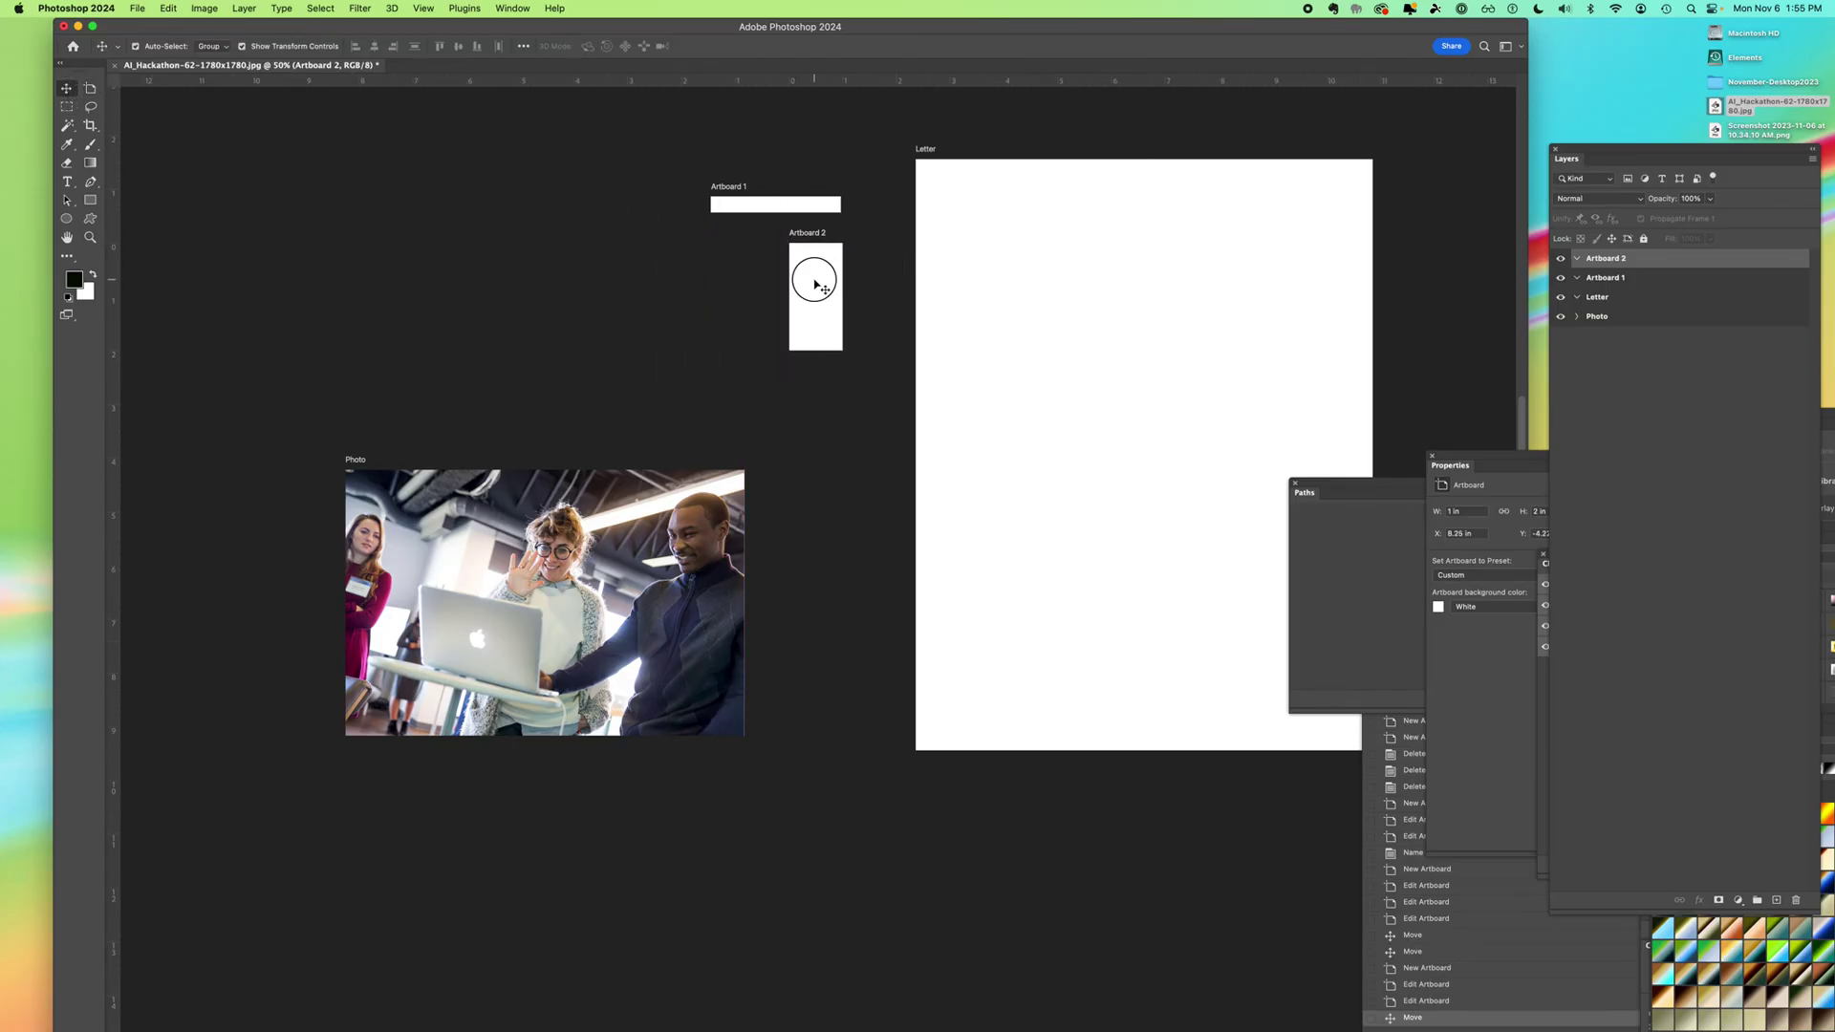
pyautogui.hotkey('shift', 'v')
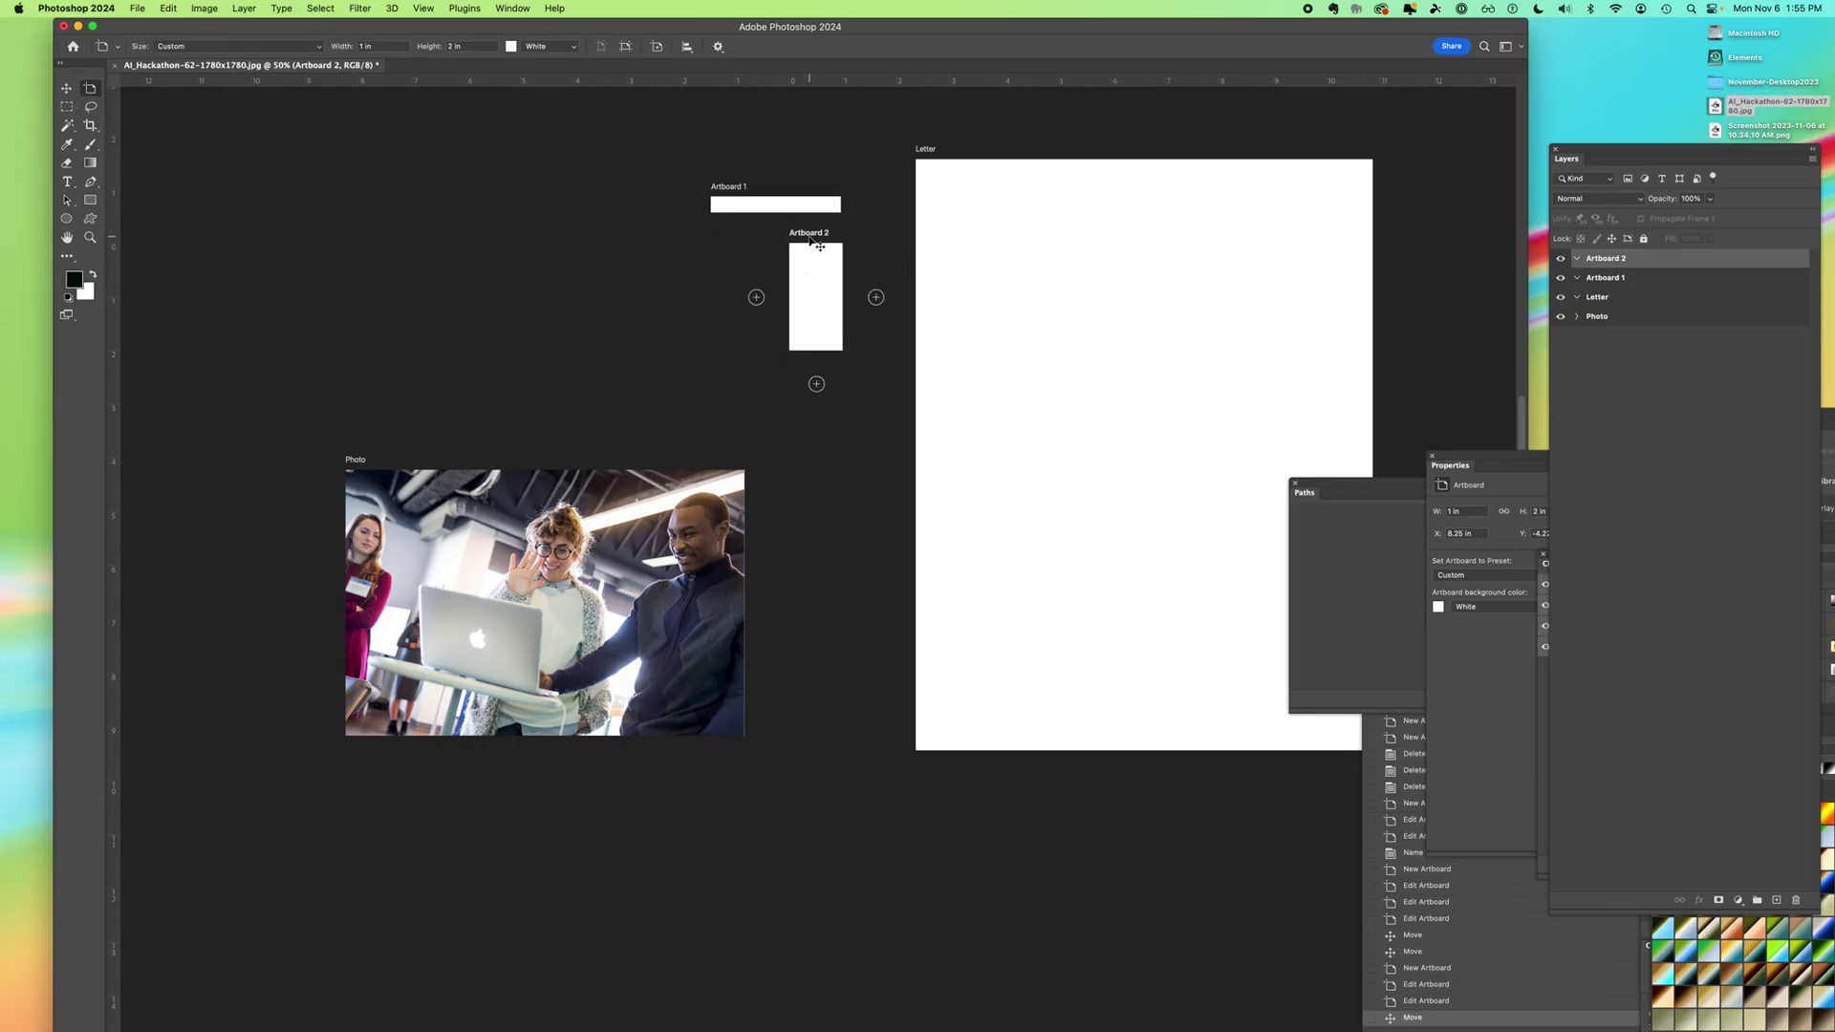
pyautogui.click(756, 298)
pyautogui.click(754, 298)
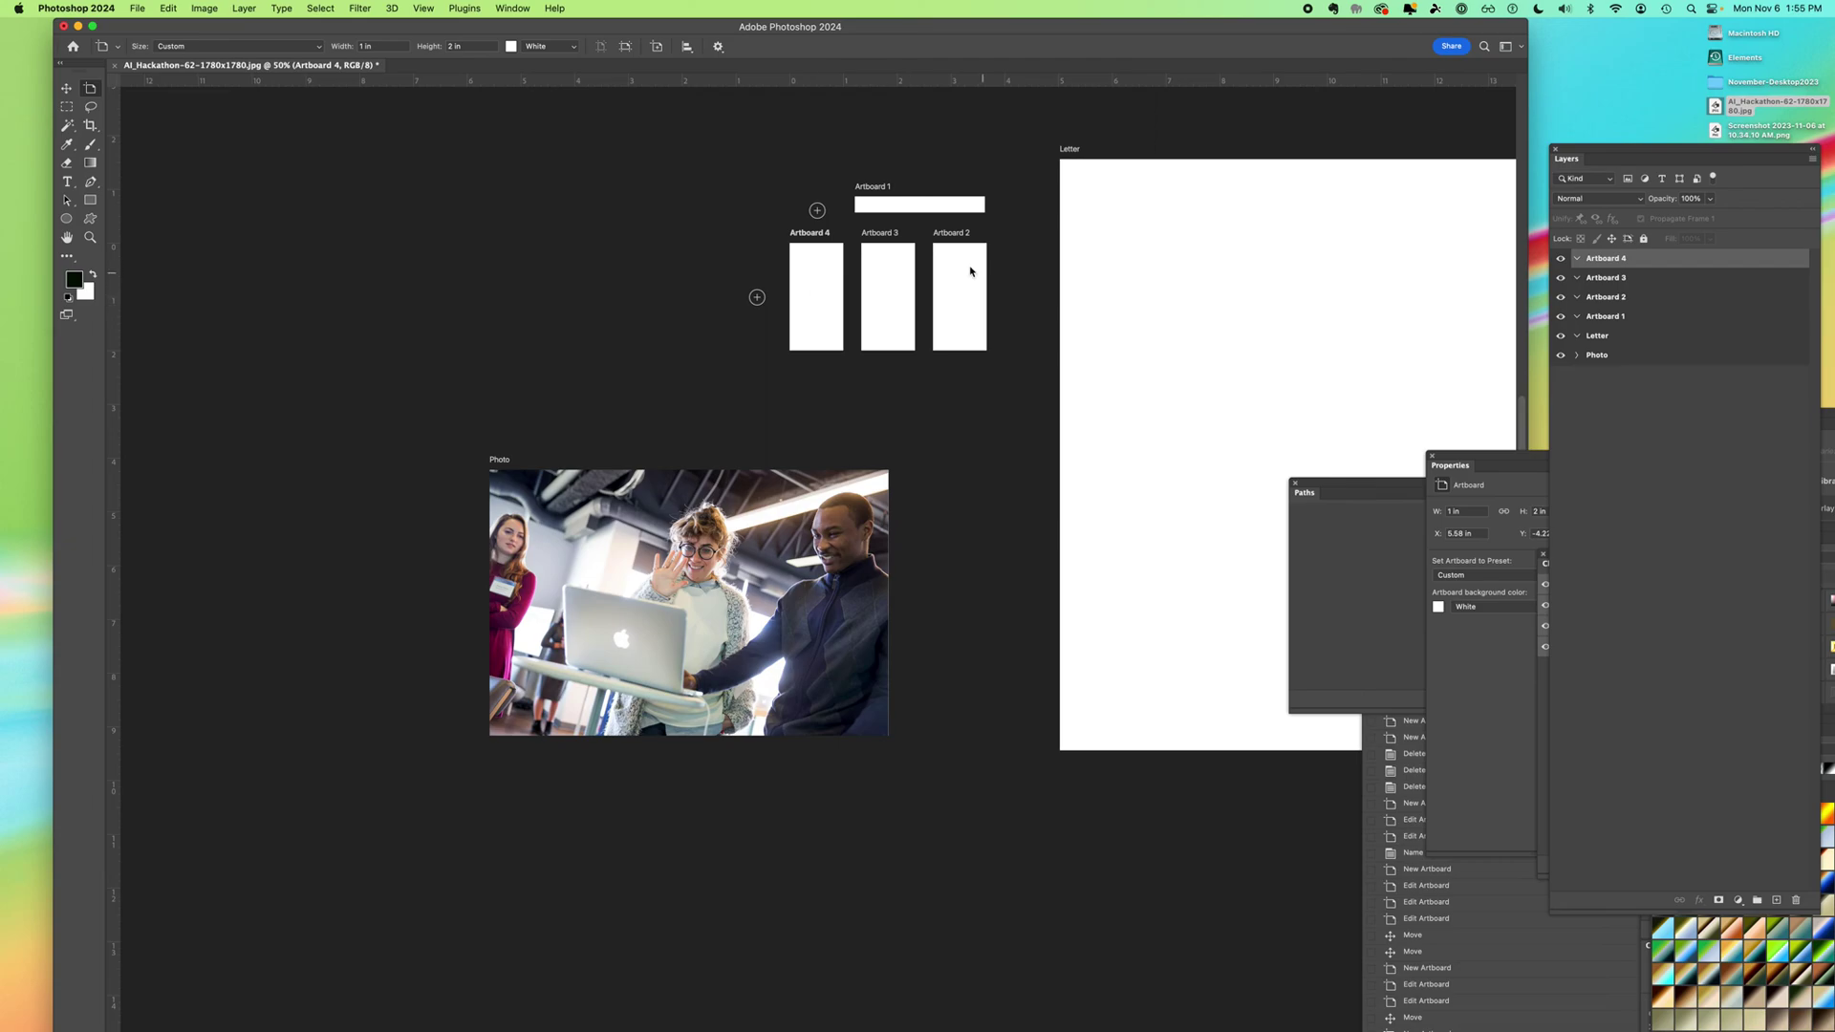
# Add banner Artboards 5 and 6 stacked above Artboard 1.
pyautogui.click(883, 206)
pyautogui.click(921, 172)
pyautogui.click(921, 151)
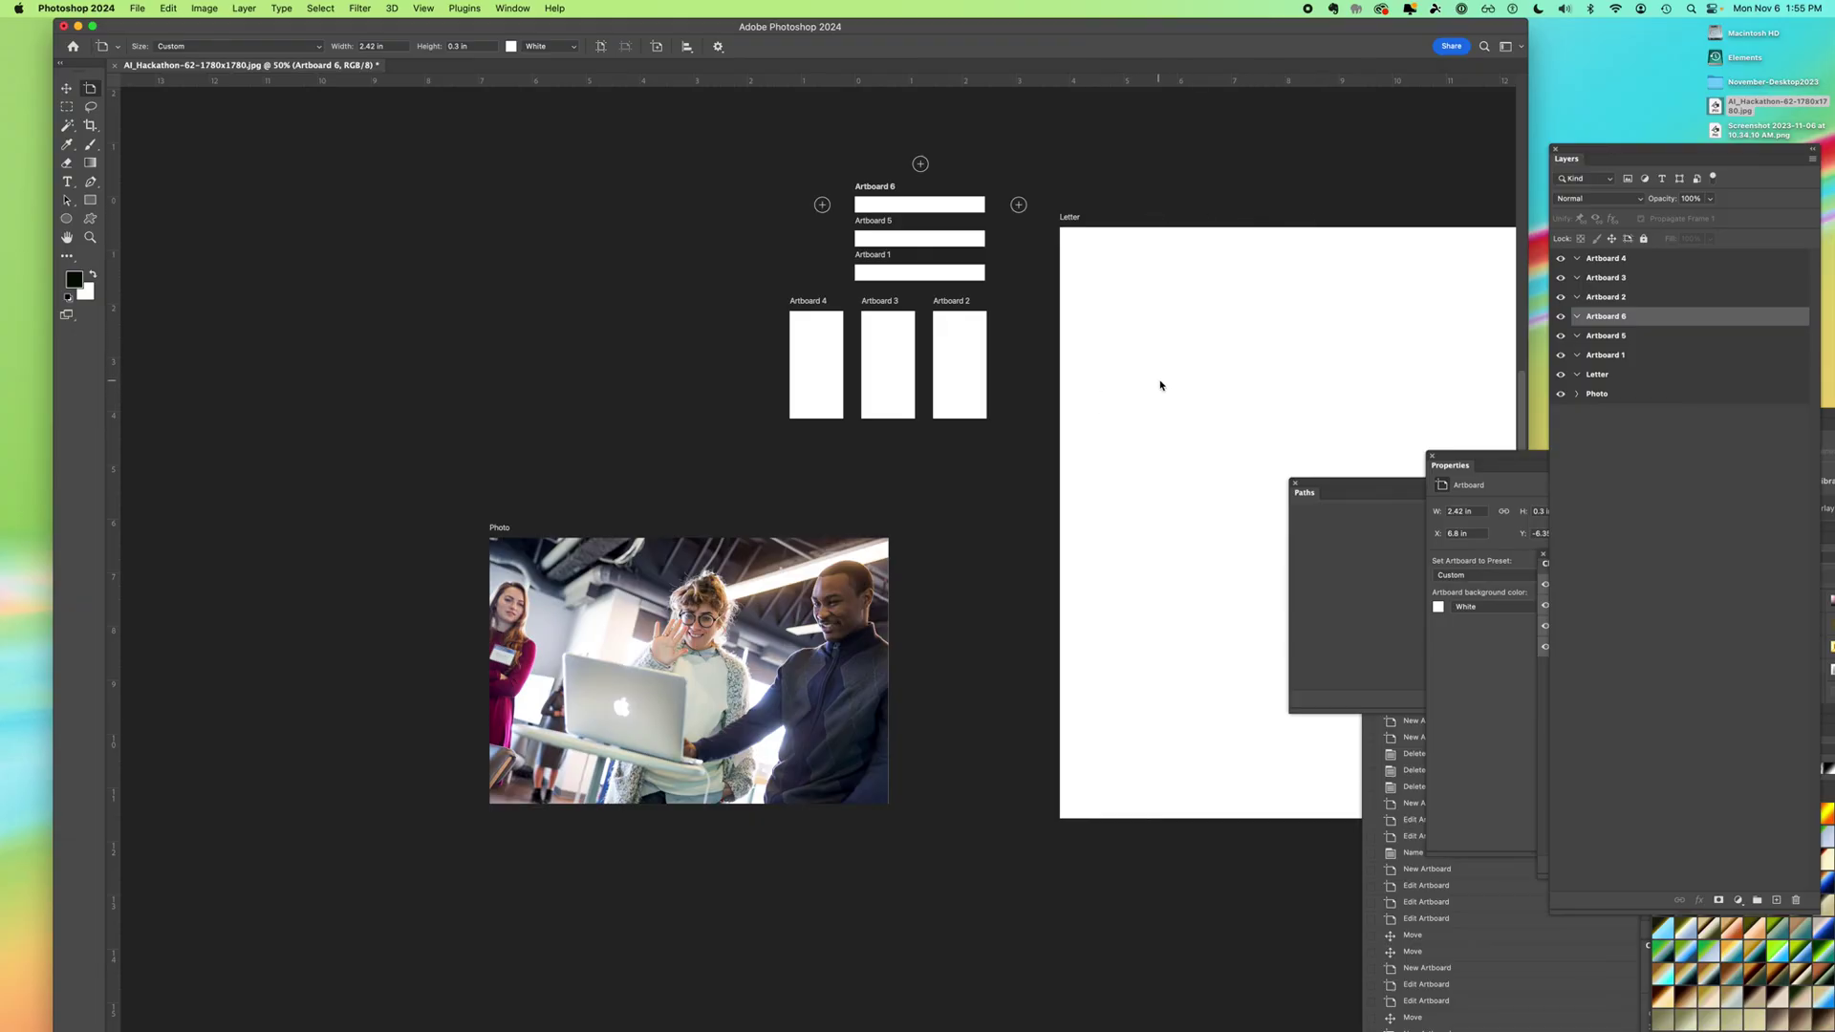
# Reposition the Photo artboard up and right and the Letter artboard slightly up and left.
pyautogui.moveTo(1138, 373); pyautogui.dragTo(869, 341)
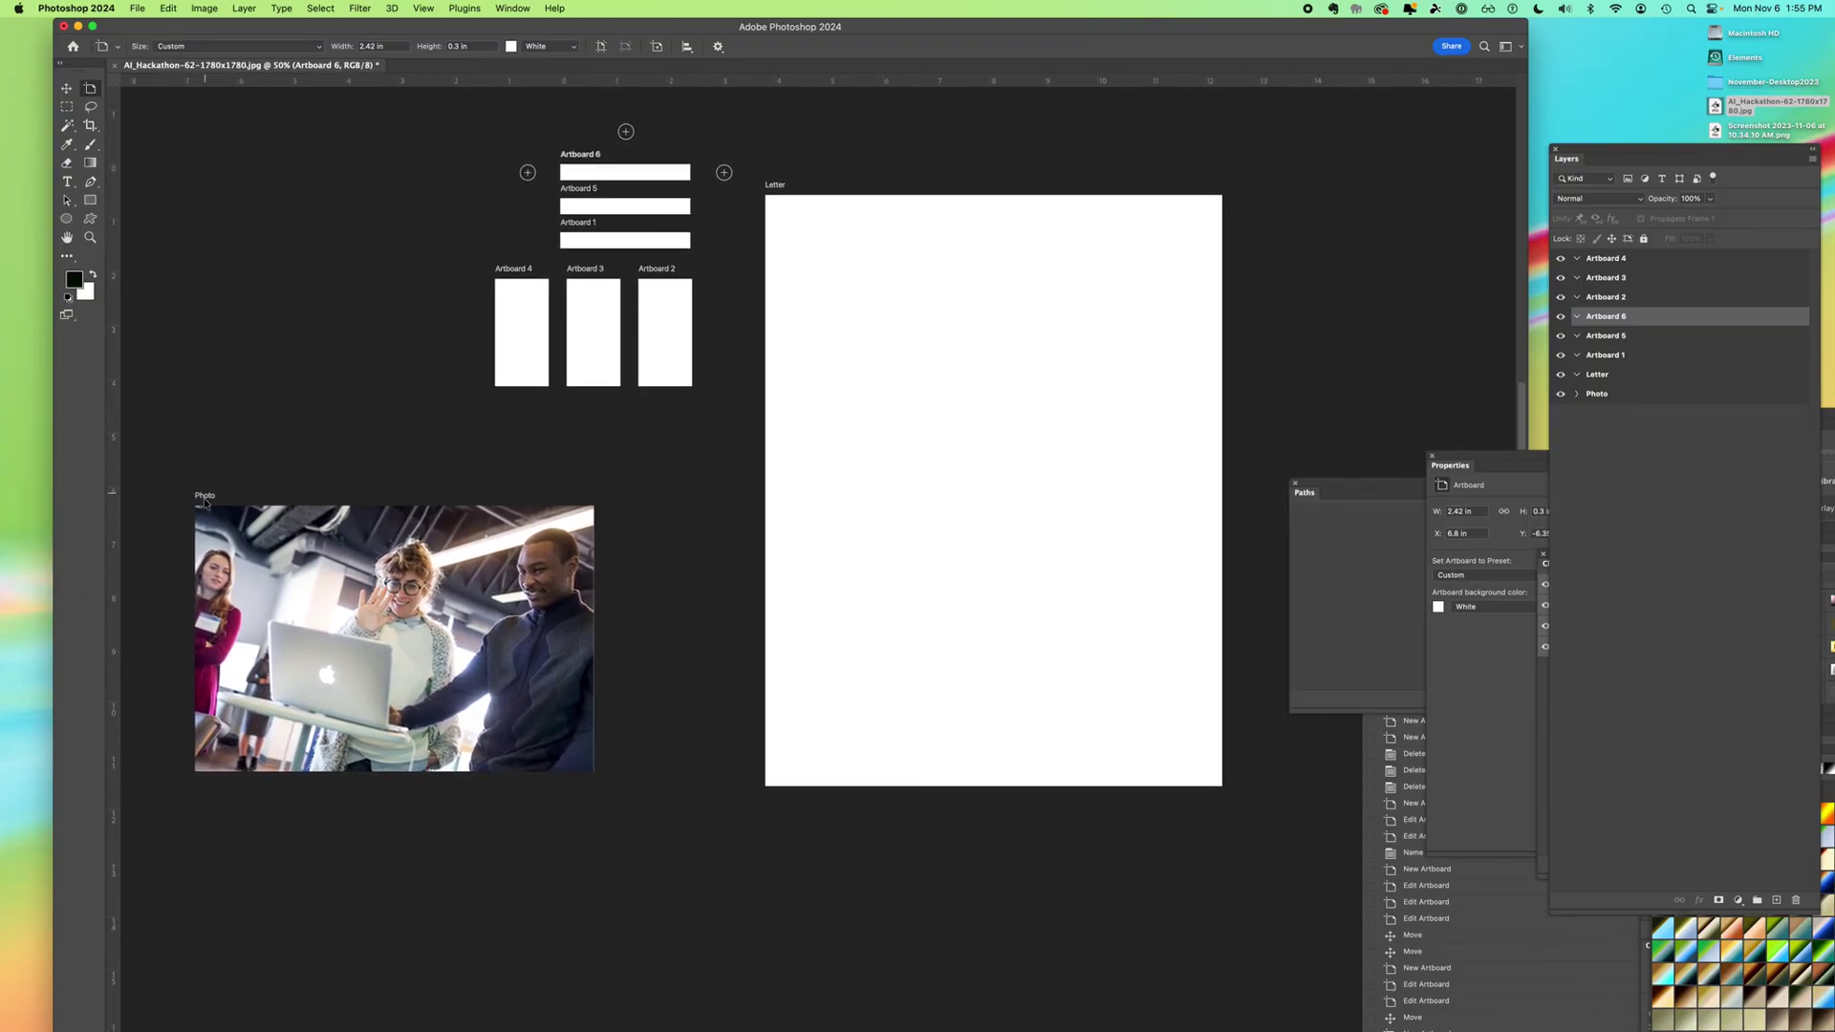
pyautogui.moveTo(204, 501); pyautogui.dragTo(319, 426)
pyautogui.click(775, 185)
pyautogui.moveTo(775, 186); pyautogui.dragTo(867, 166)
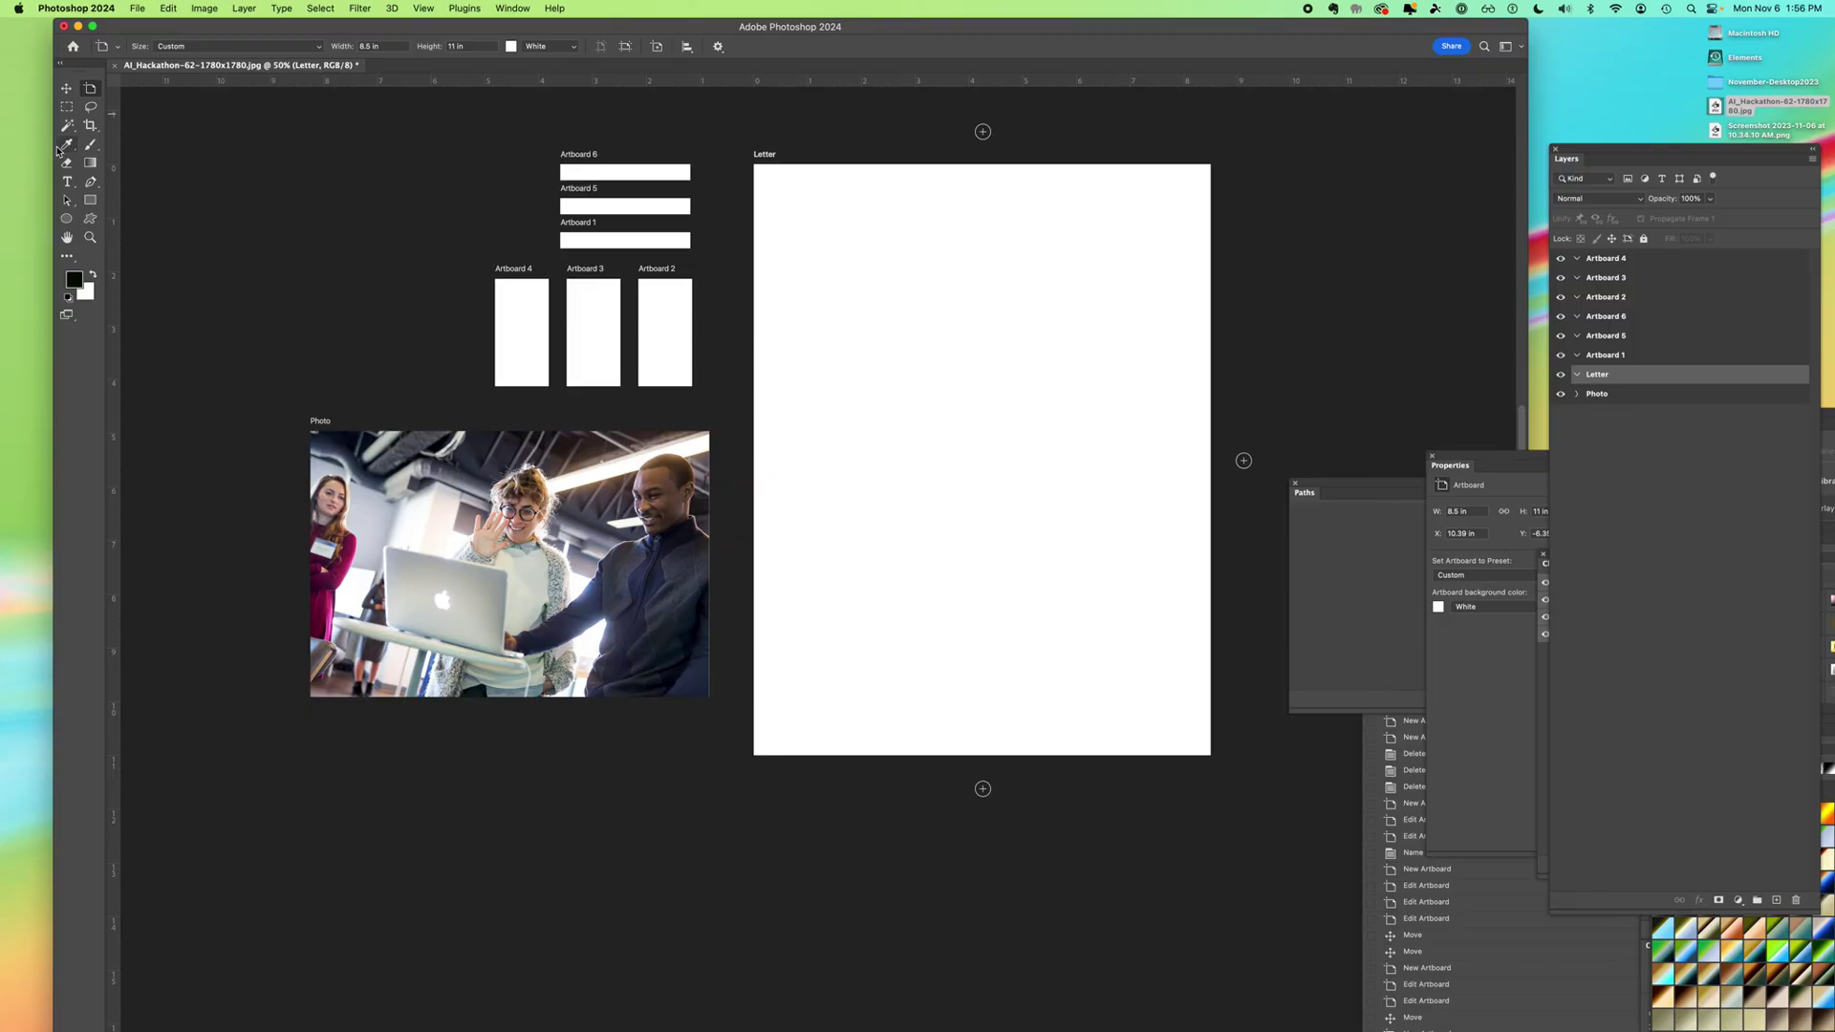
# Alt-copy the photo onto Letter and into Artboard 4, shrinking the Artboard 4 copy to about 47%.
pyautogui.click(66, 88)
pyautogui.click(491, 580)
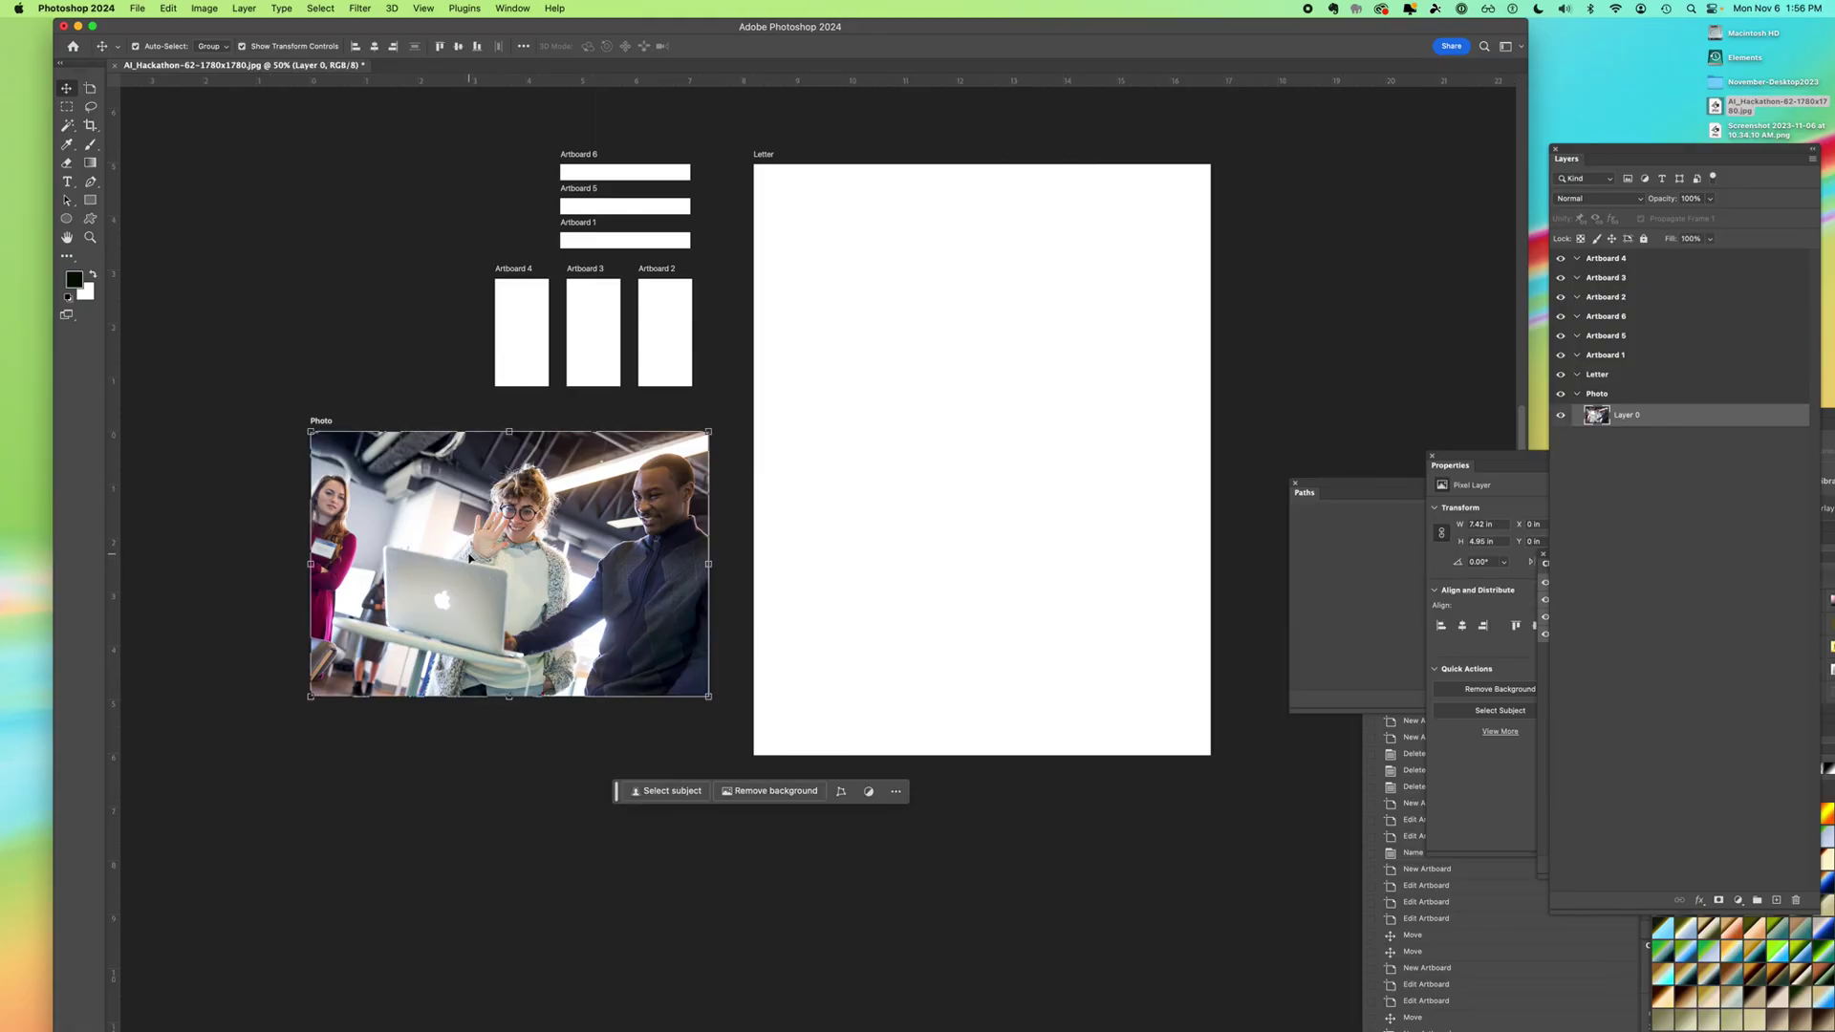
pyautogui.moveTo(471, 552); pyautogui.dragTo(683, 328)
pyautogui.moveTo(792, 318); pyautogui.dragTo(653, 330)
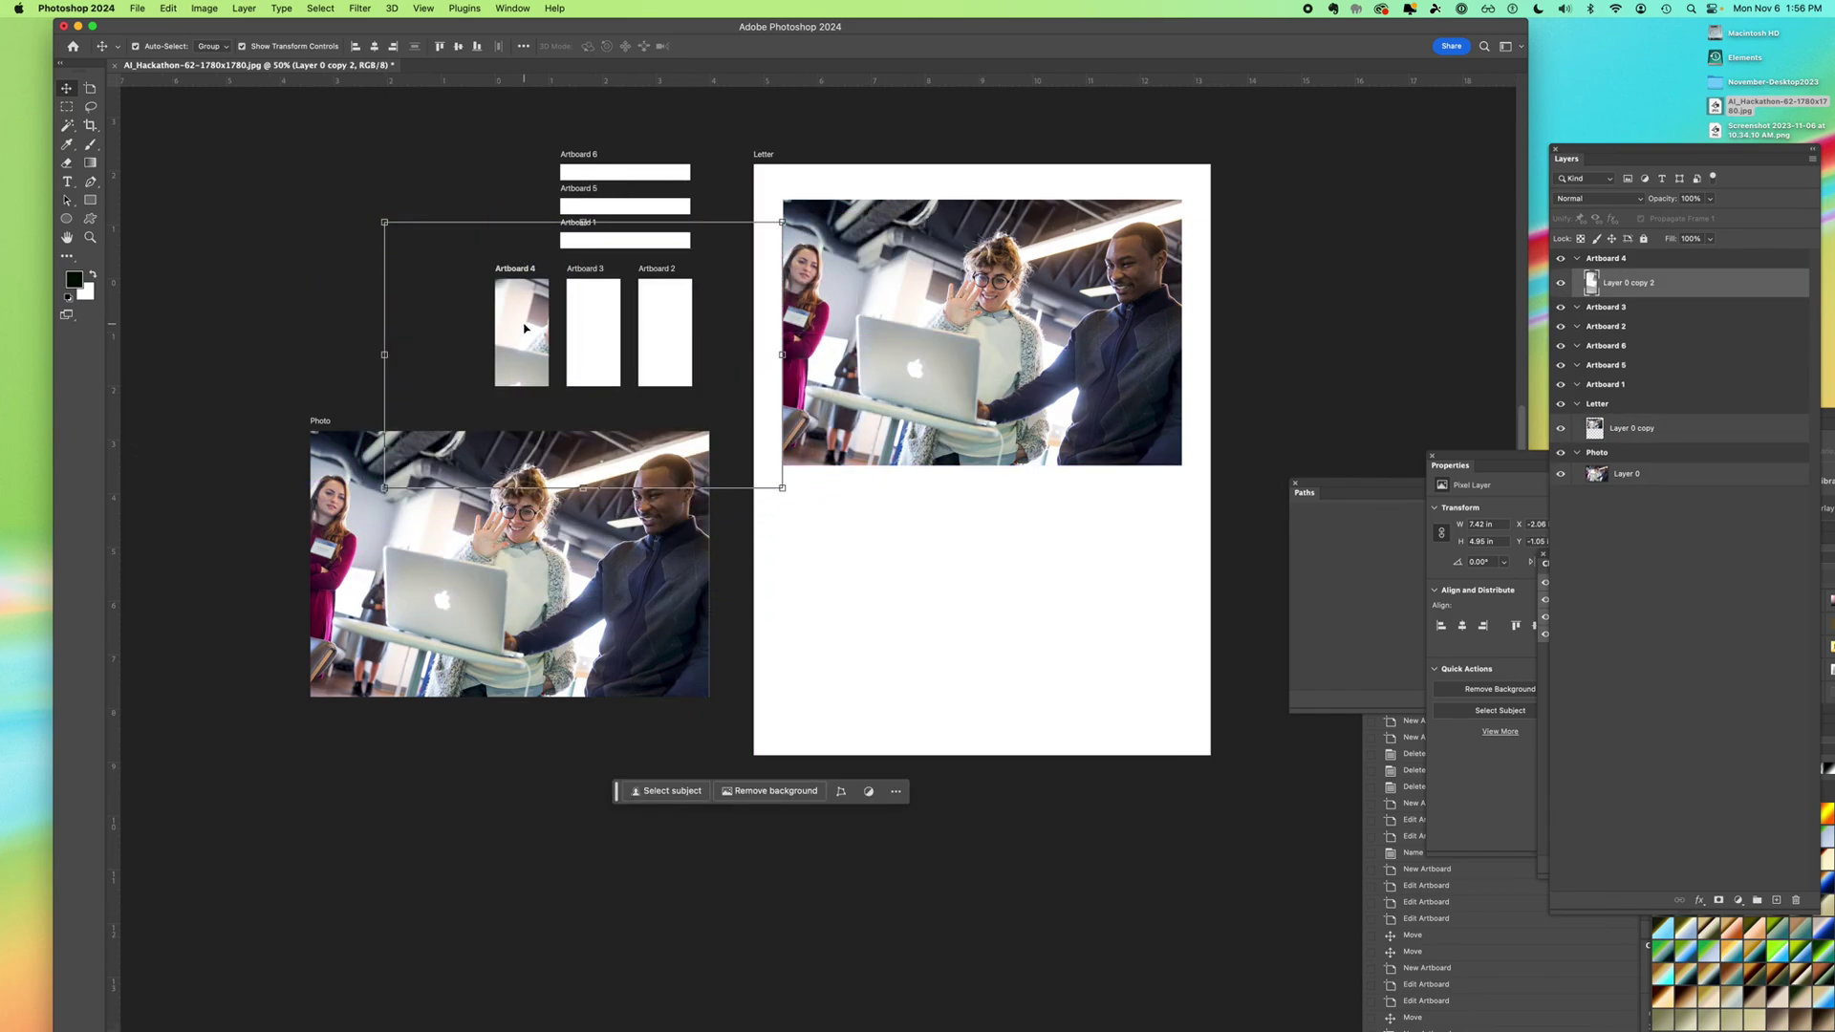
pyautogui.moveTo(784, 222); pyautogui.dragTo(531, 287)
pyautogui.moveTo(584, 392); pyautogui.dragTo(594, 397)
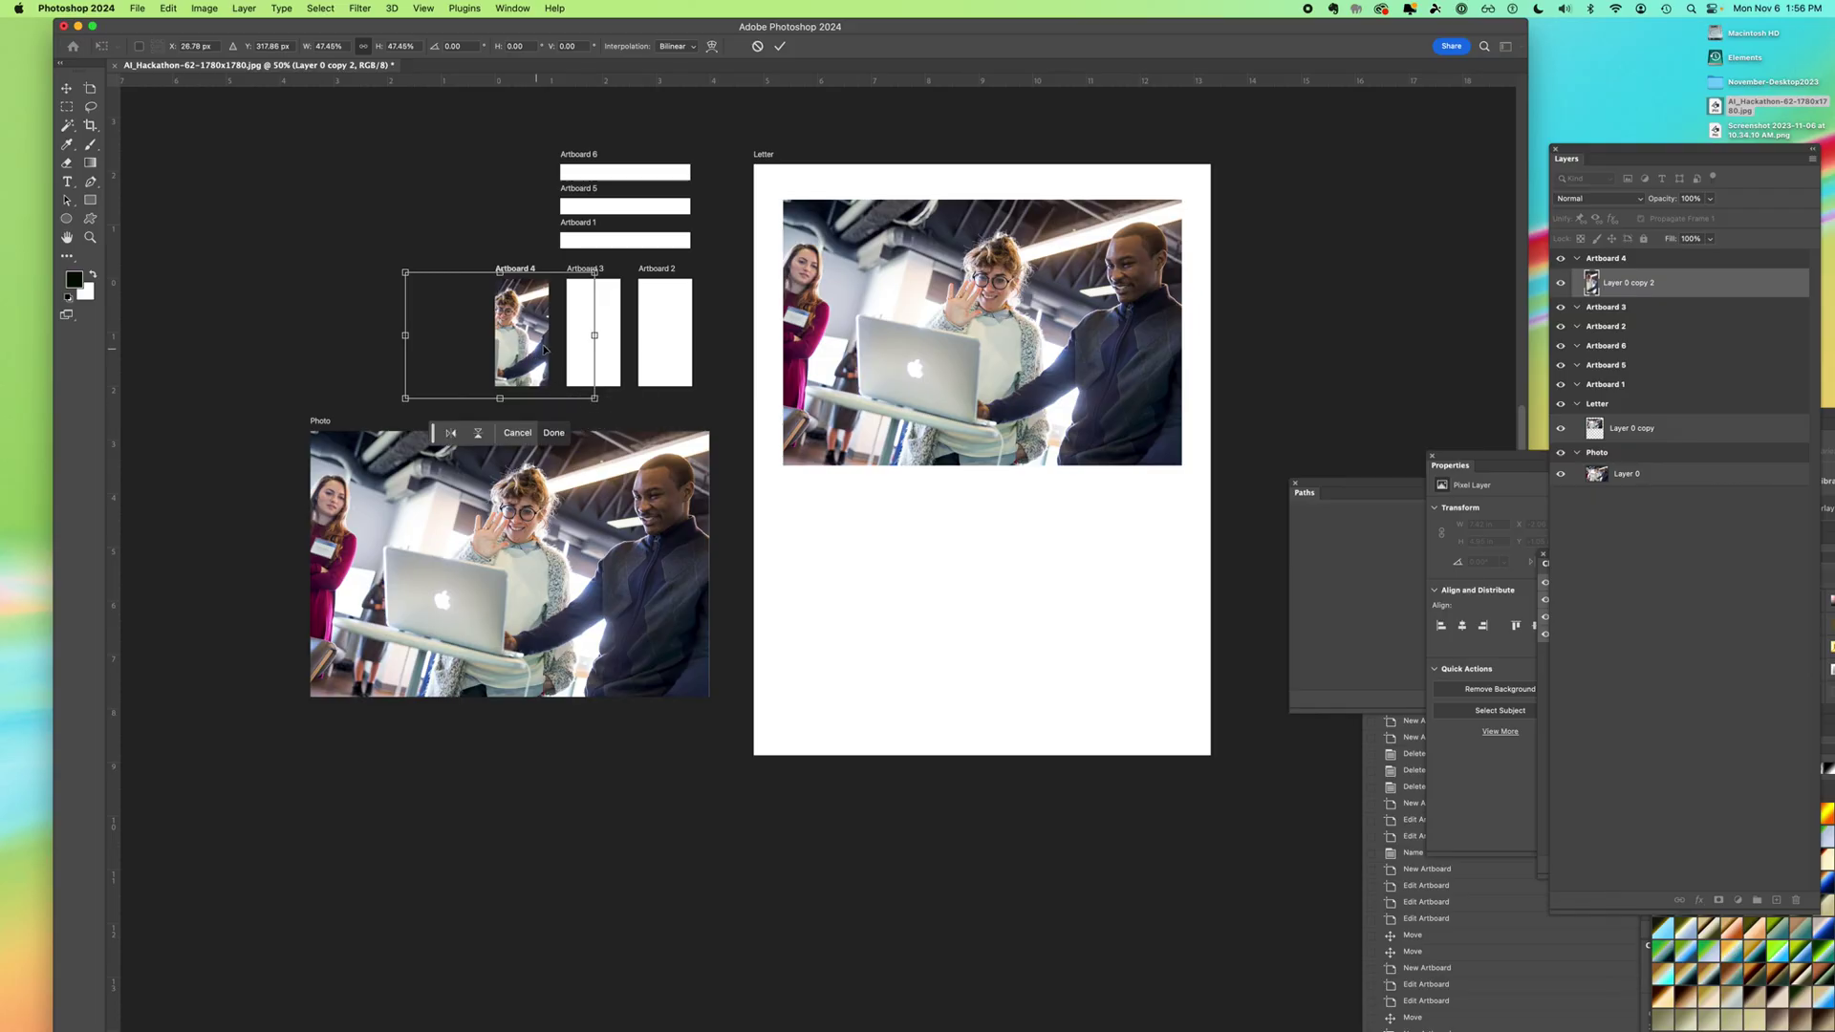
pyautogui.press('Return')
# Enlarge the Letter photo copy to about 204% and position it across Letter's upper part.
pyautogui.moveTo(928, 294); pyautogui.dragTo(860, 235)
pyautogui.moveTo(1115, 408); pyautogui.dragTo(1518, 676)
pyautogui.moveTo(1057, 597); pyautogui.dragTo(1037, 519)
pyautogui.press('Return')
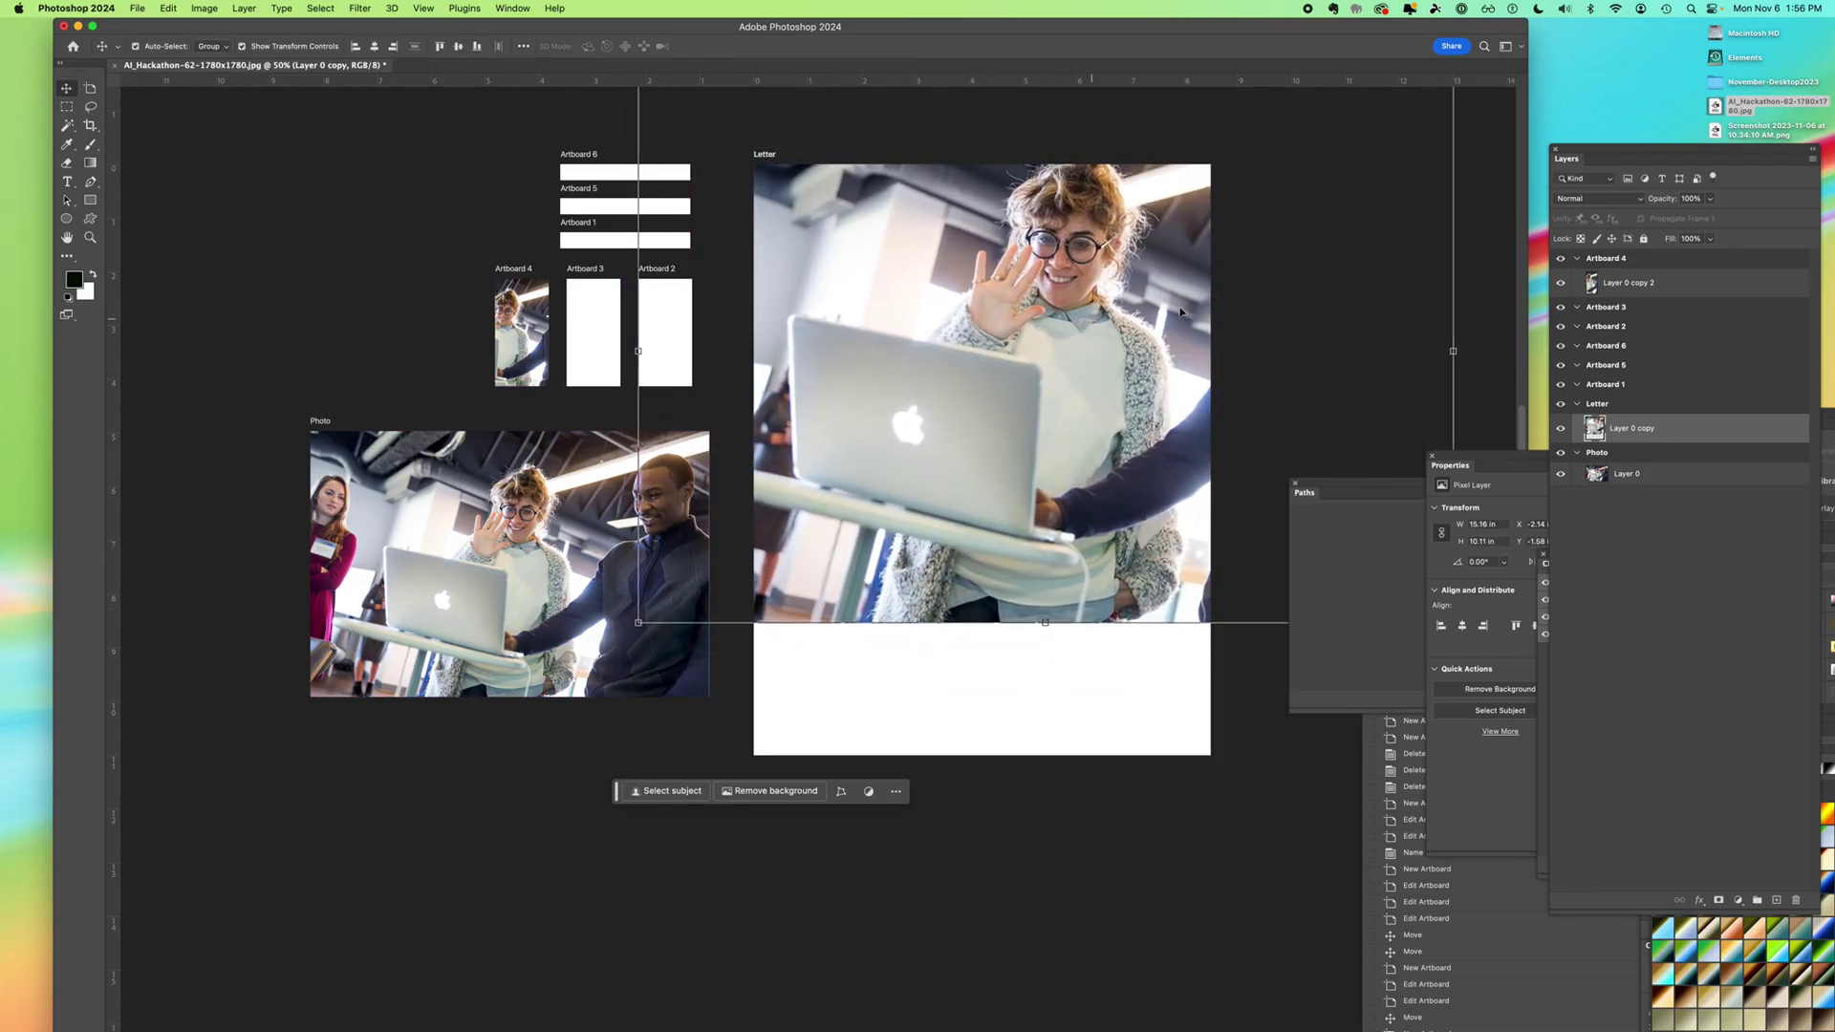
pyautogui.click(1486, 271)
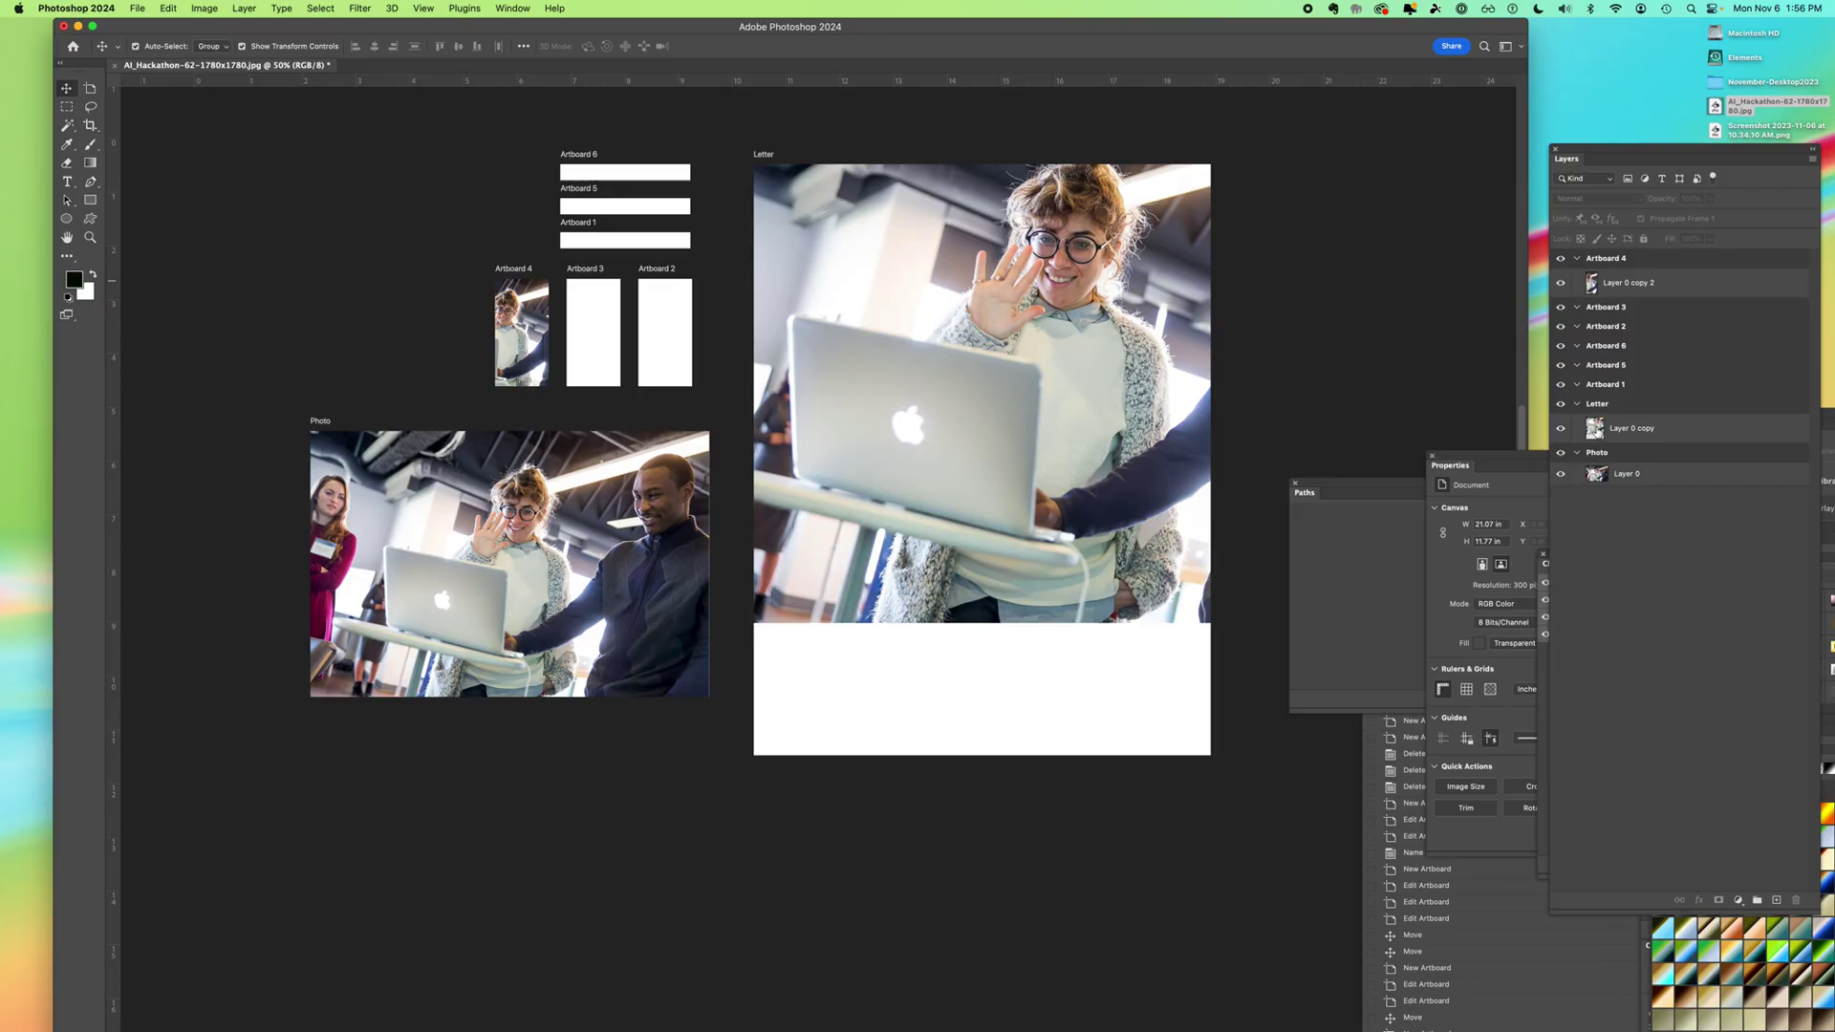
pyautogui.moveTo(1631, 428)
pyautogui.mouseDown()
pyautogui.moveTo(1612, 392)
pyautogui.moveTo(1603, 421)
pyautogui.mouseUp()
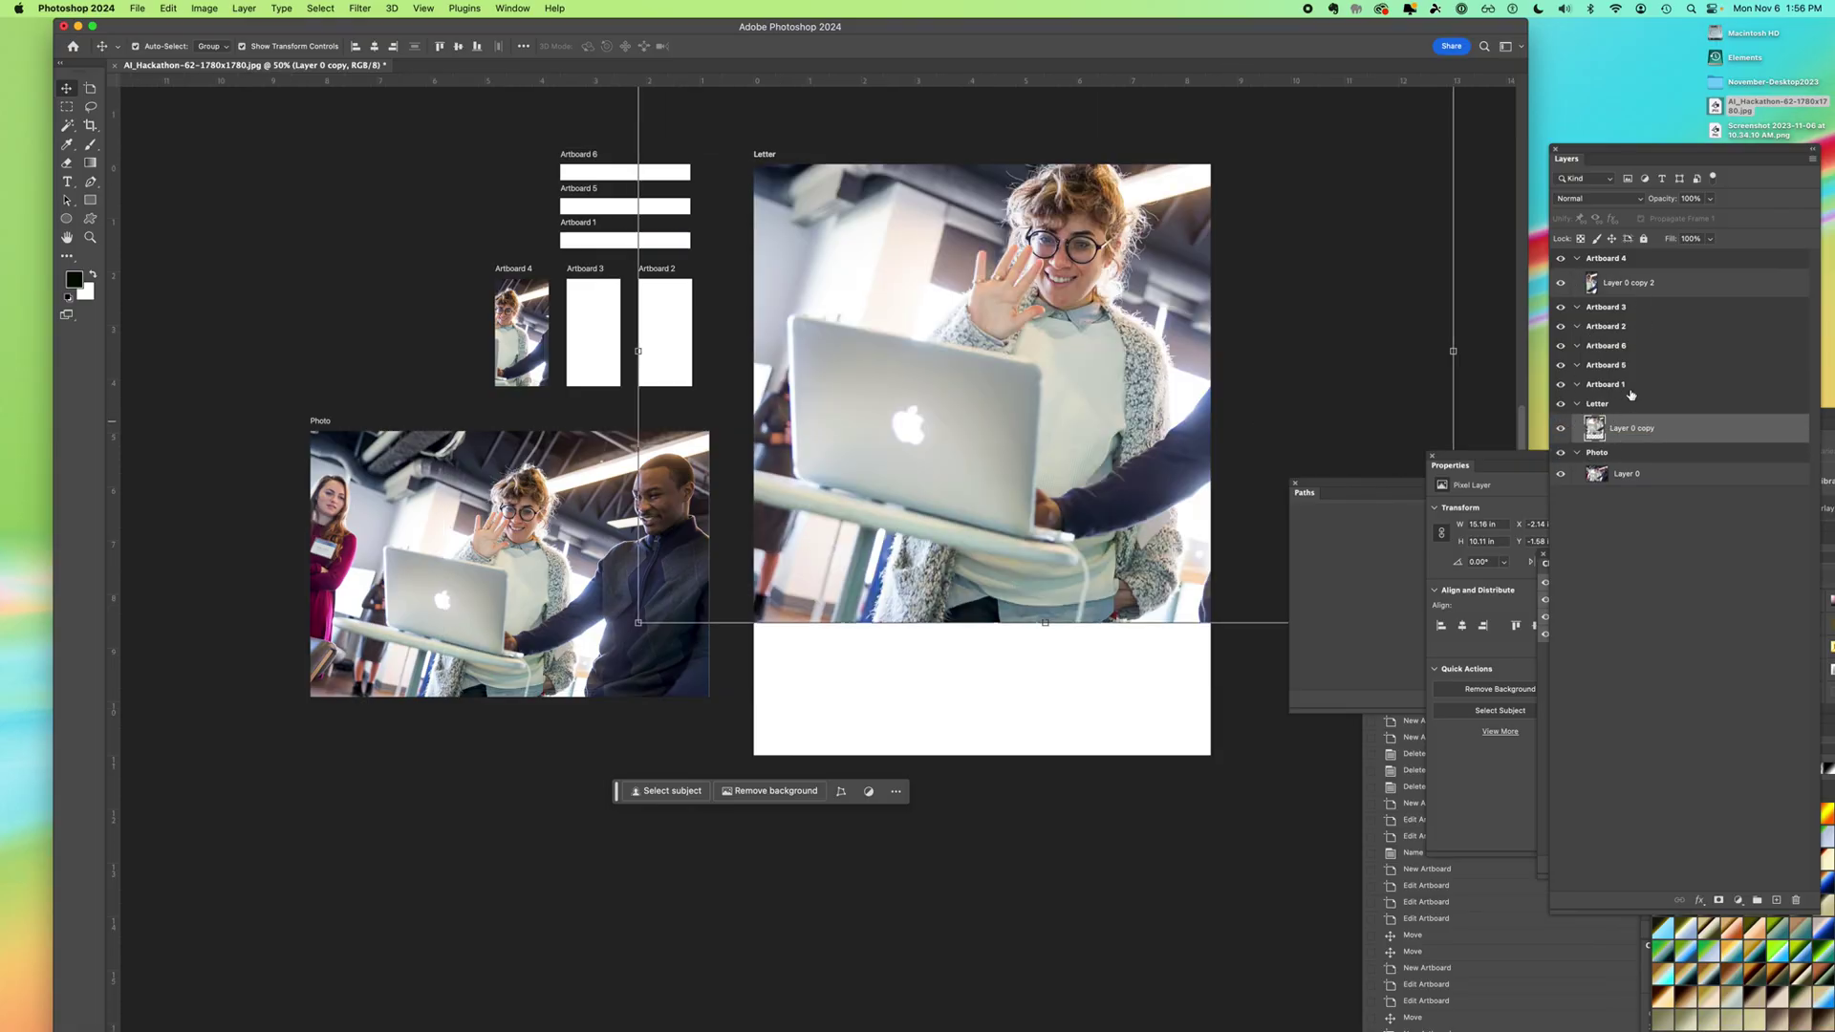
pyautogui.click(278, 319)
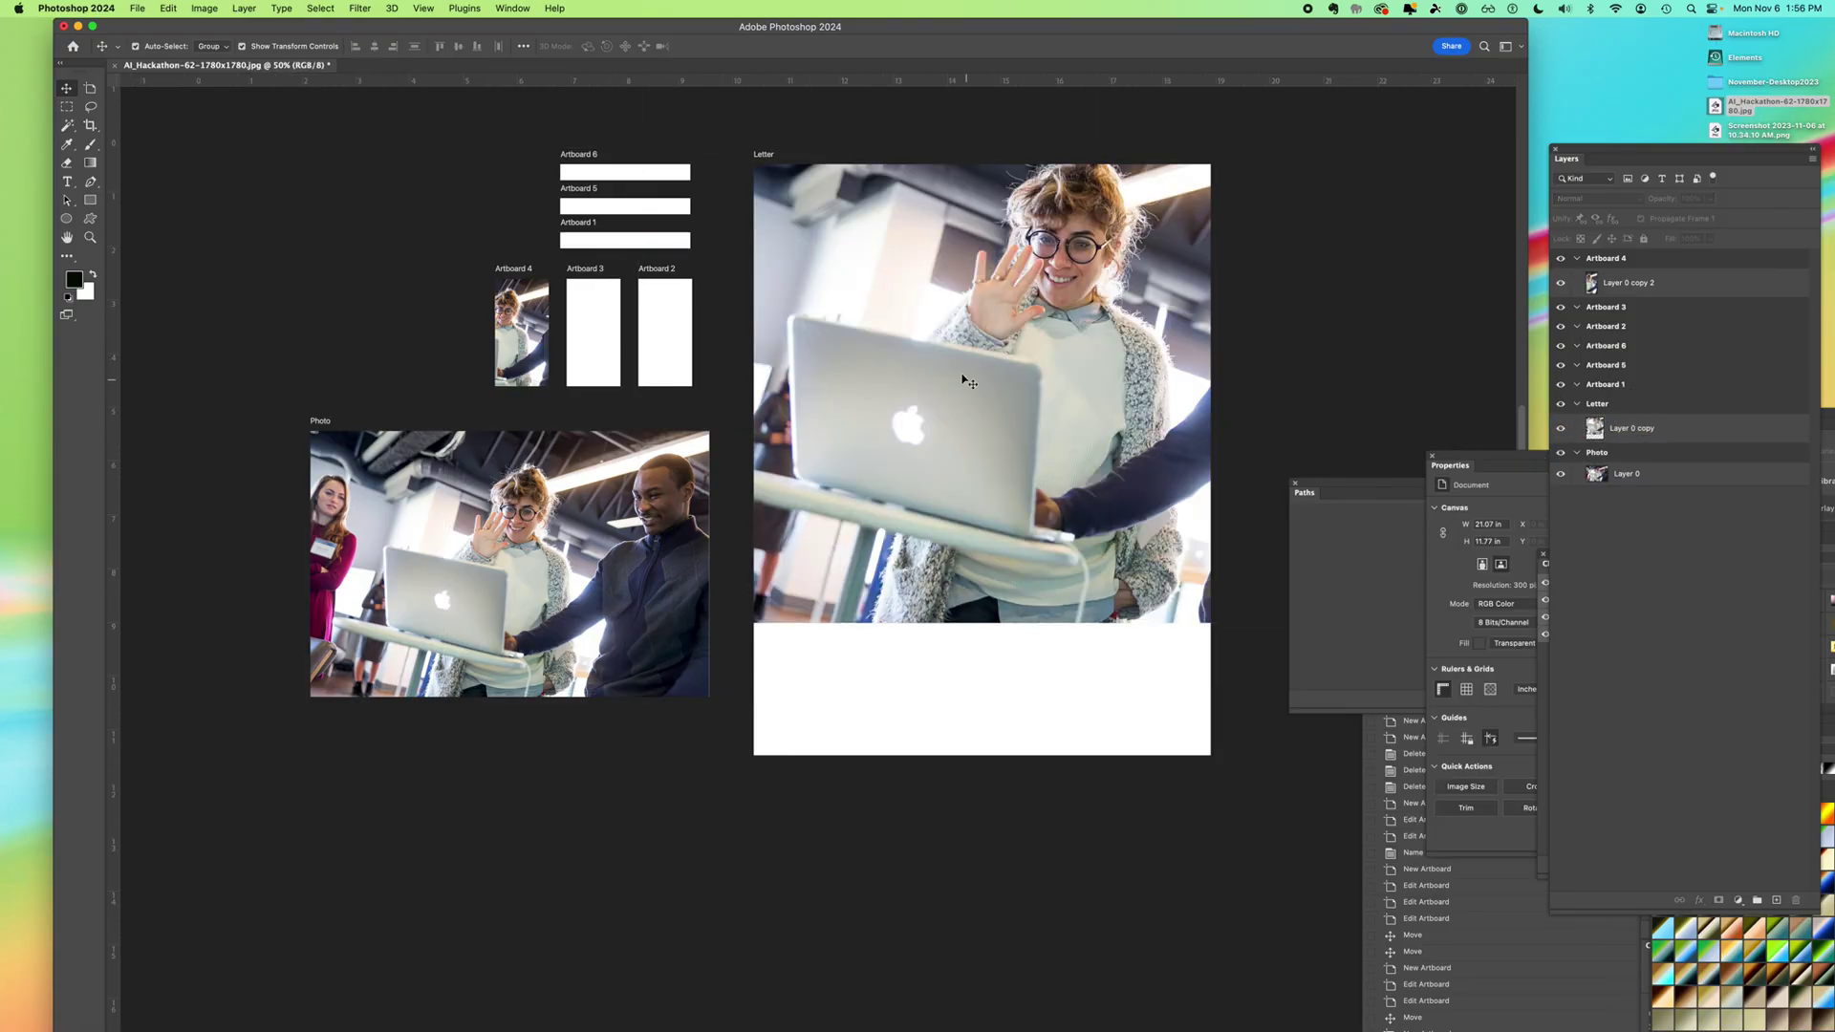
pyautogui.scroll(2, 966, 378)
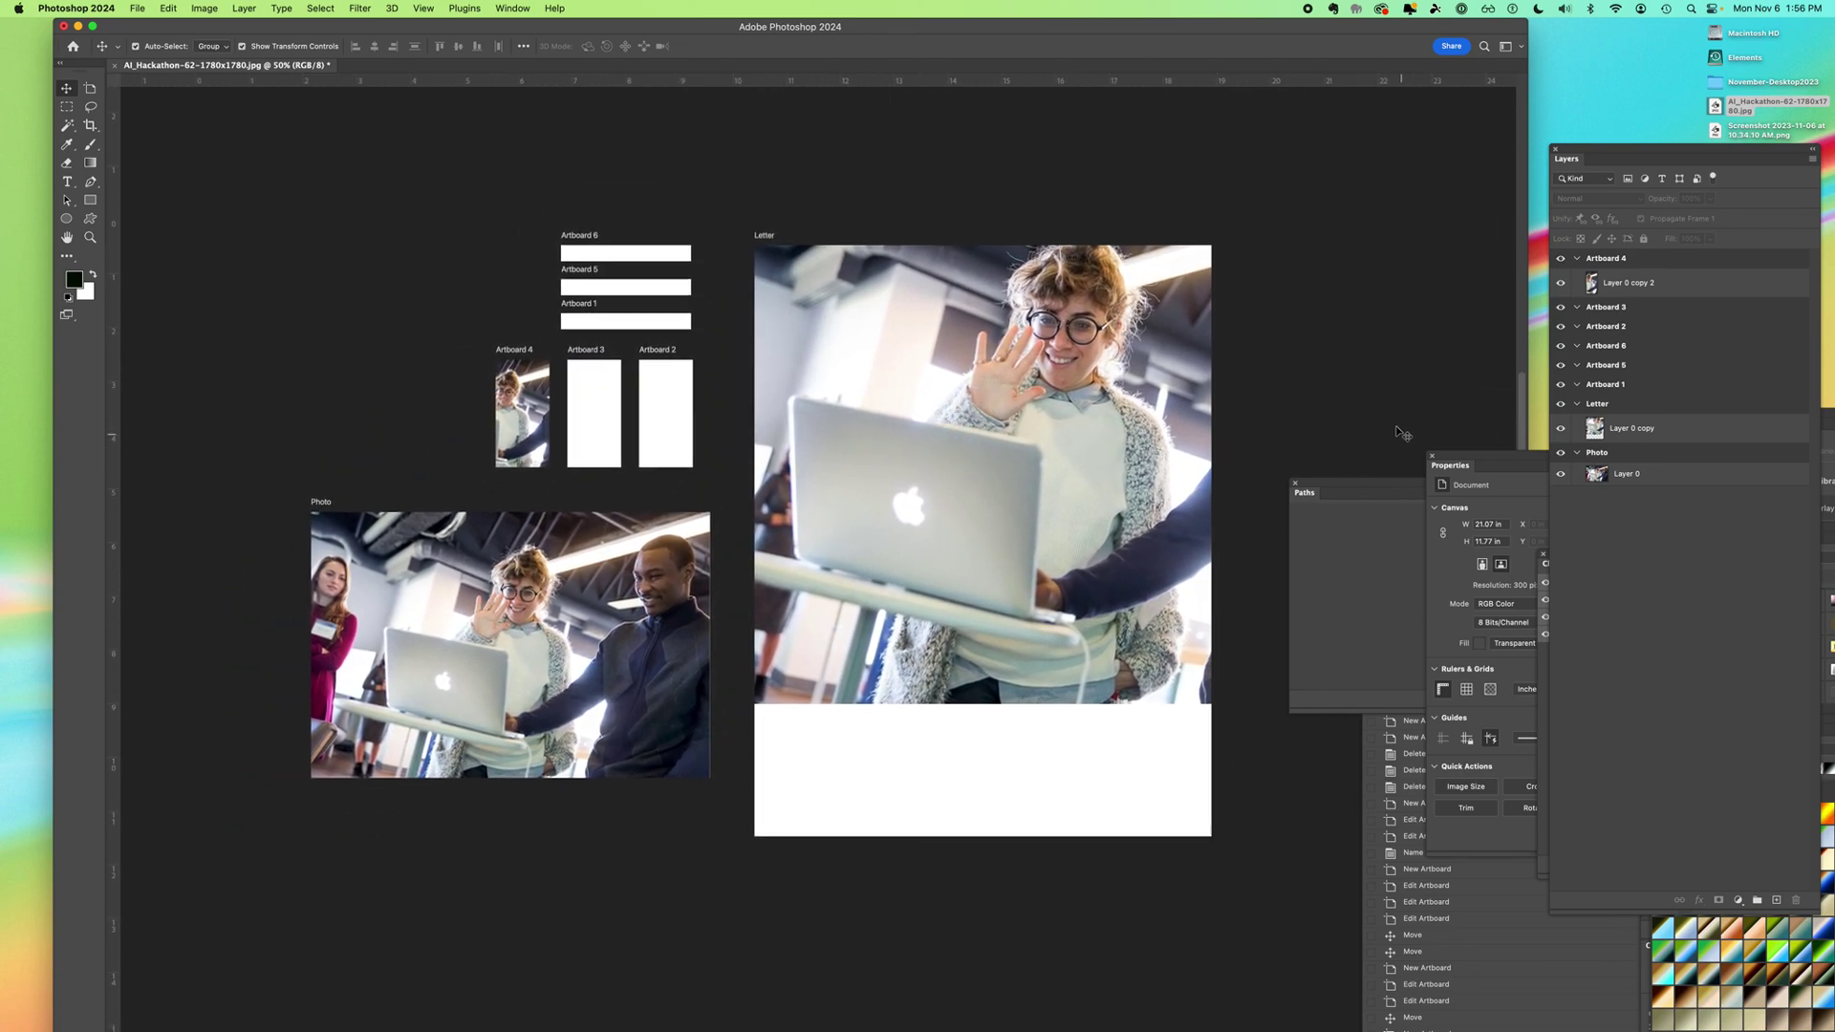